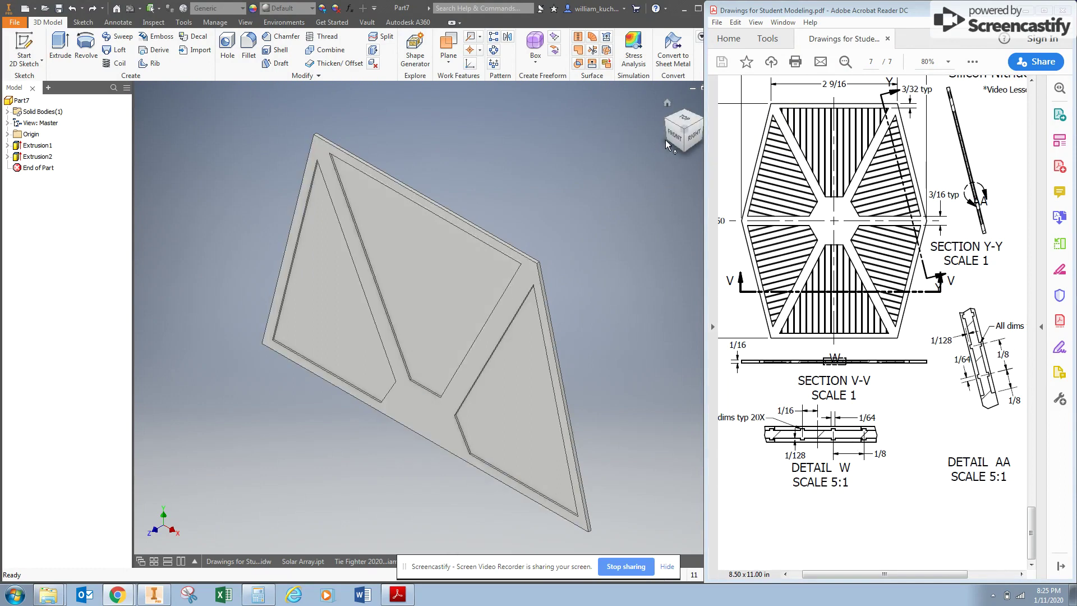
Step: Create Sketch3 on the triangular panel's thin side face
{"action": "mouse_move", "coordinate": [676, 134]}
{"action": "left_mouse_down"}
{"action": "mouse_move", "coordinate": [701, 94]}
{"action": "mouse_move", "coordinate": [672, 143]}
{"action": "left_mouse_up"}
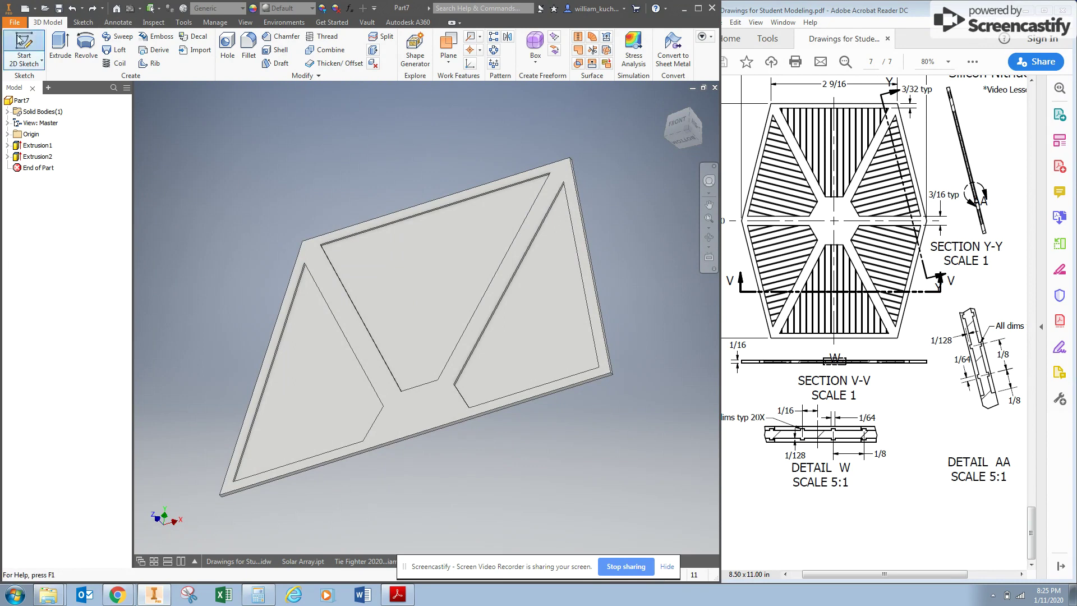
{"action": "left_click", "coordinate": [24, 49]}
{"action": "scroll", "coordinate": [414, 236], "scroll_direction": "up", "scroll_amount": 3}
{"action": "scroll", "coordinate": [414, 236], "scroll_direction": "up", "scroll_amount": 2}
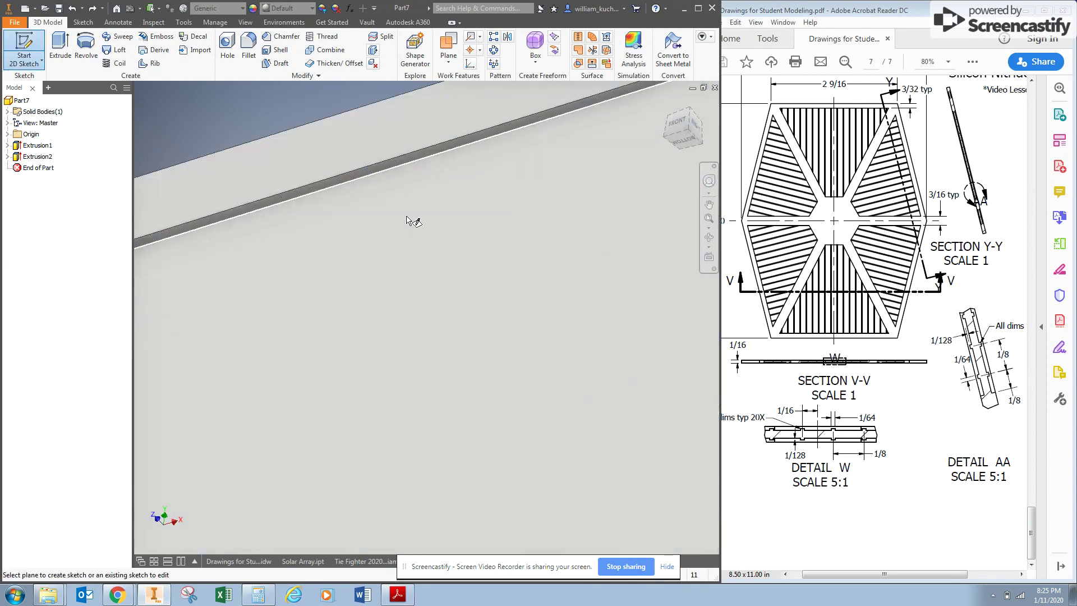
{"action": "left_click", "coordinate": [393, 164]}
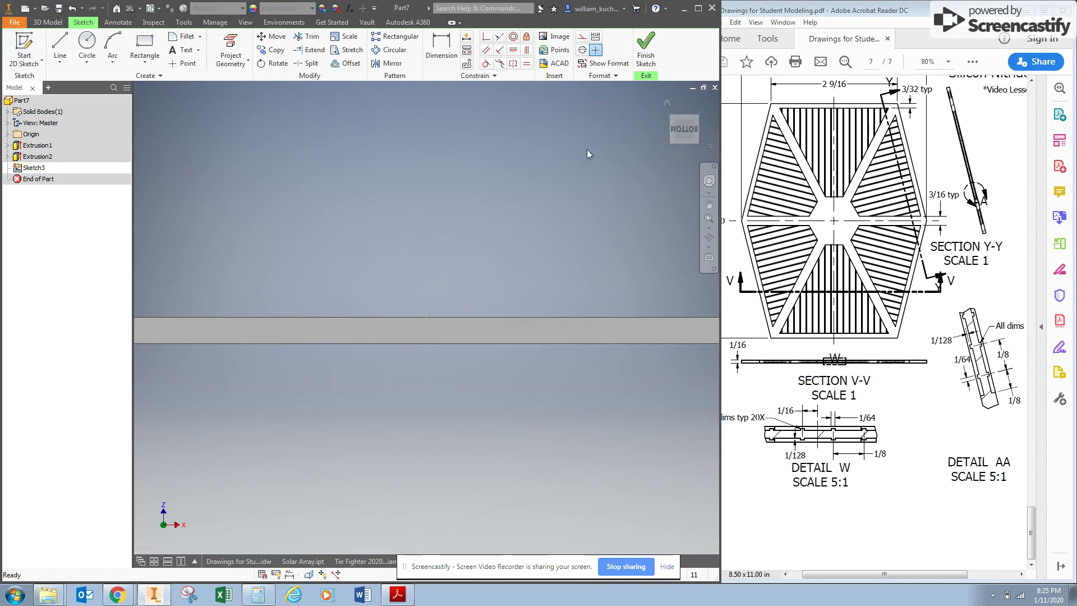
Step: Slice the graphics to expose the sketch plane and center the side face
{"action": "right_click", "coordinate": [577, 157]}
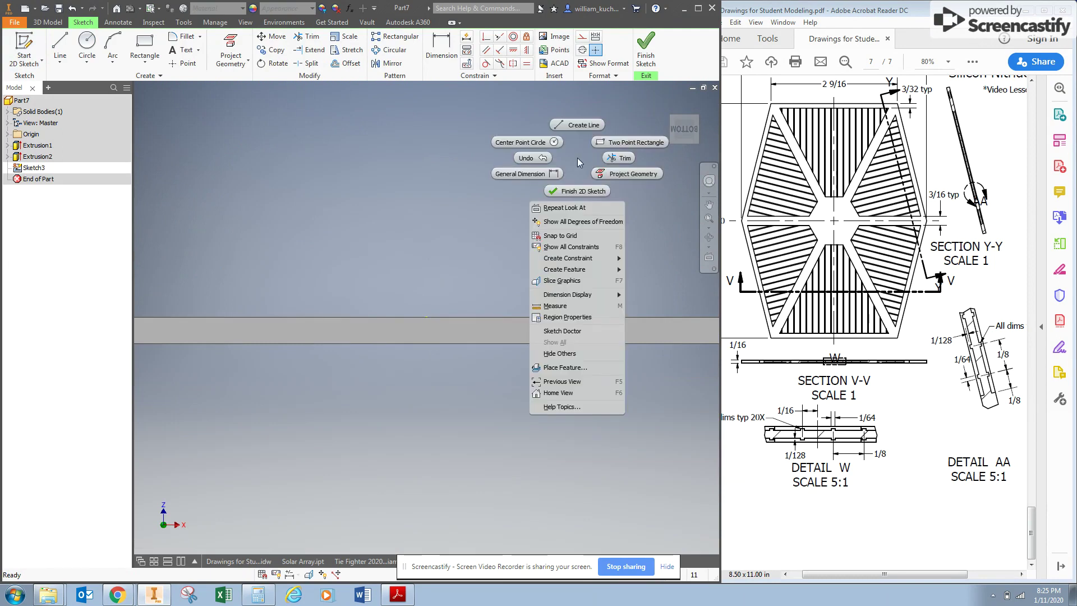
{"action": "left_click", "coordinate": [562, 281]}
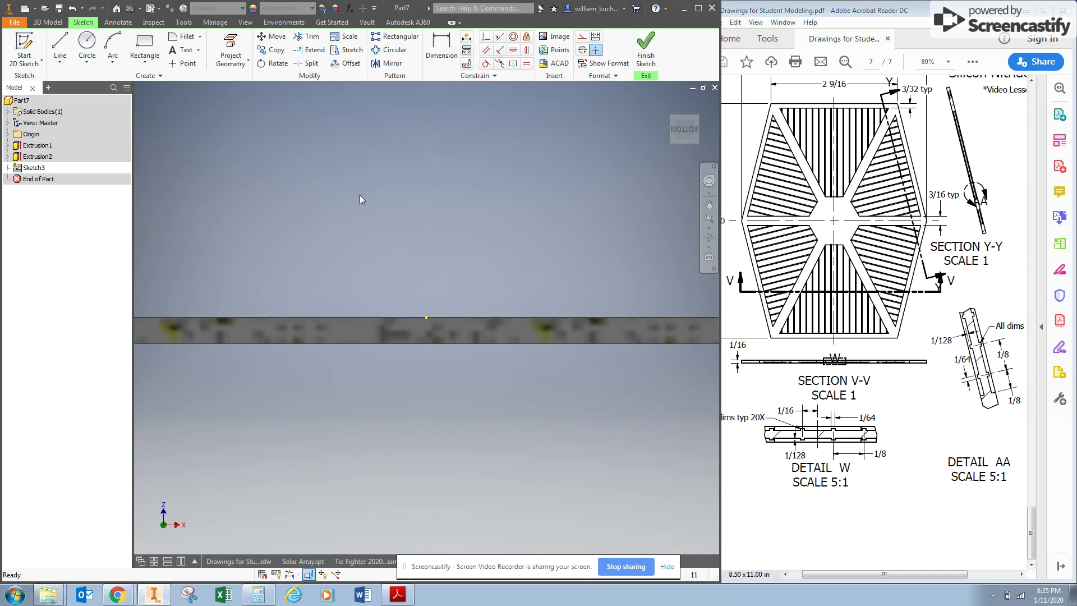
{"action": "scroll", "coordinate": [425, 328], "scroll_direction": "up", "scroll_amount": 5}
{"action": "middle_click_drag", "start_coordinate": [425, 327], "coordinate": [472, 286]}
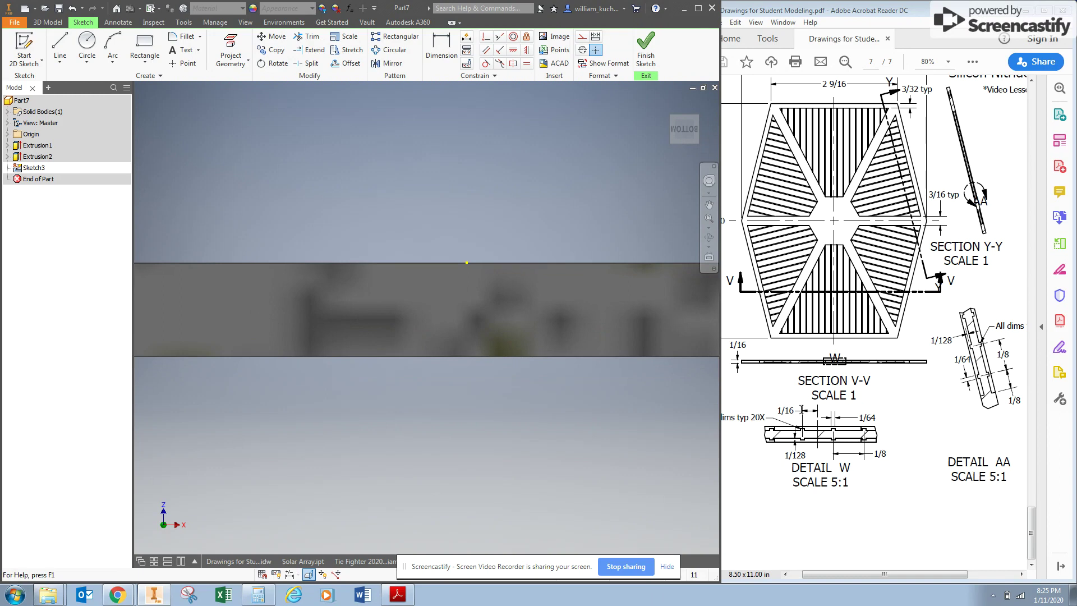
Step: Draw a 1/64 by 1/128 inch rectangle on the side face
{"action": "left_click", "coordinate": [145, 45]}
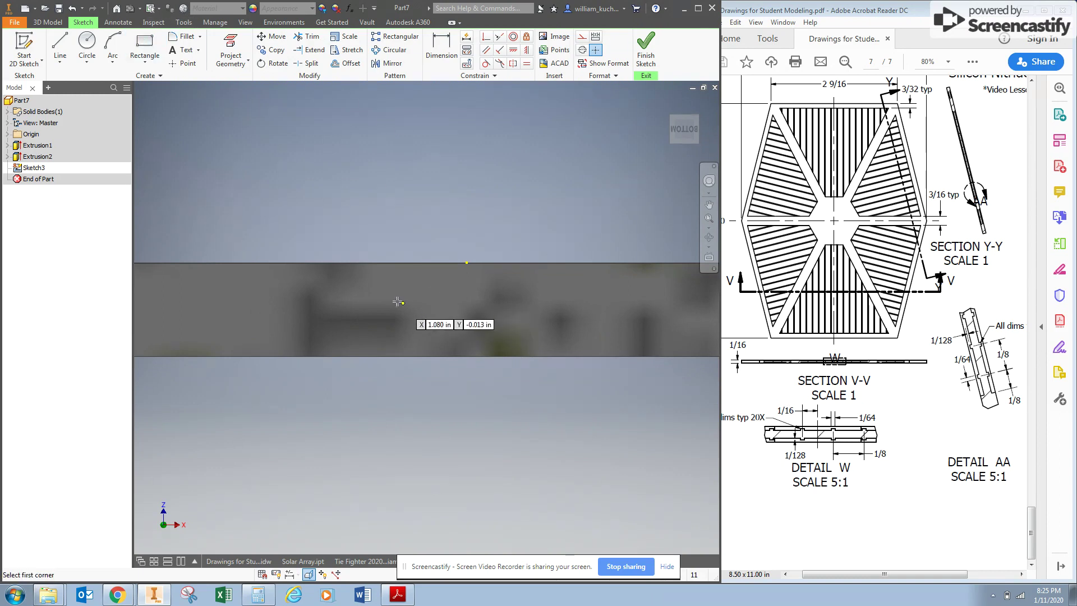
{"action": "left_click", "coordinate": [372, 292]}
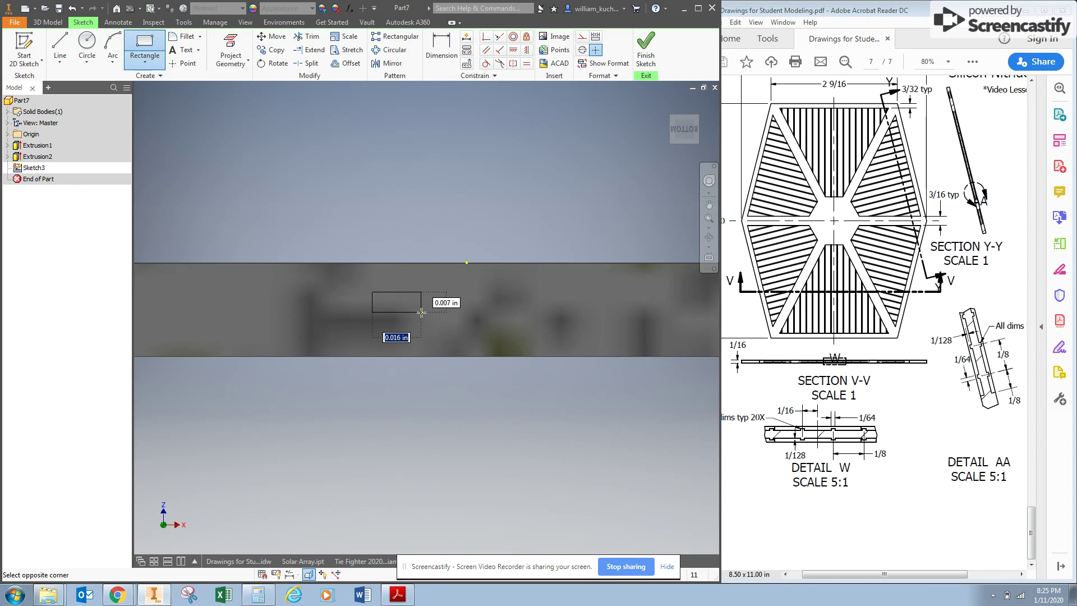
{"action": "type", "text": "1"}
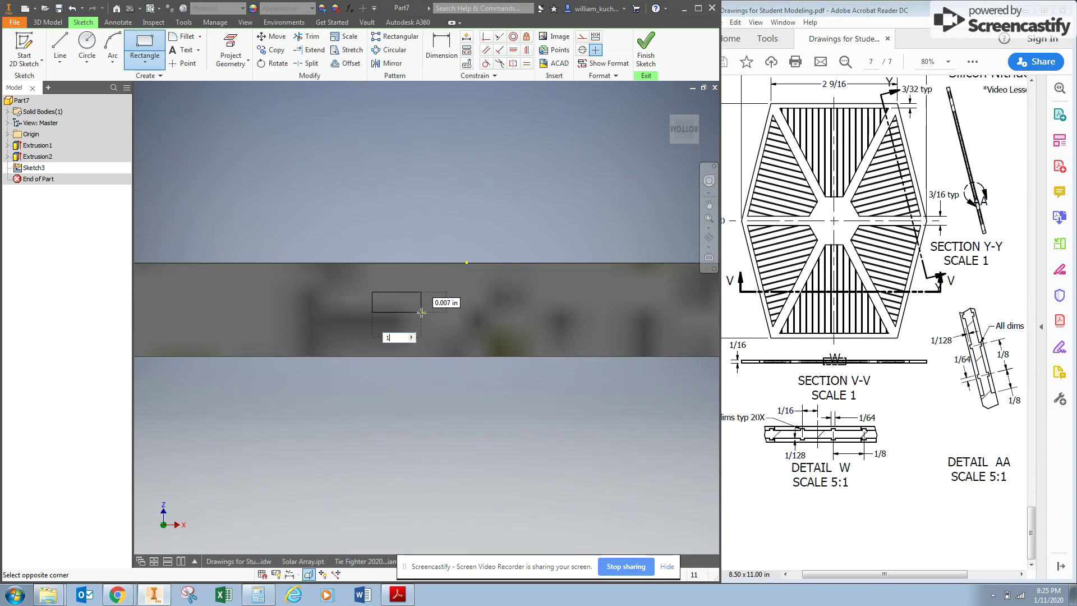
{"action": "type", "text": "/64"}
{"action": "key", "text": "Tab"}
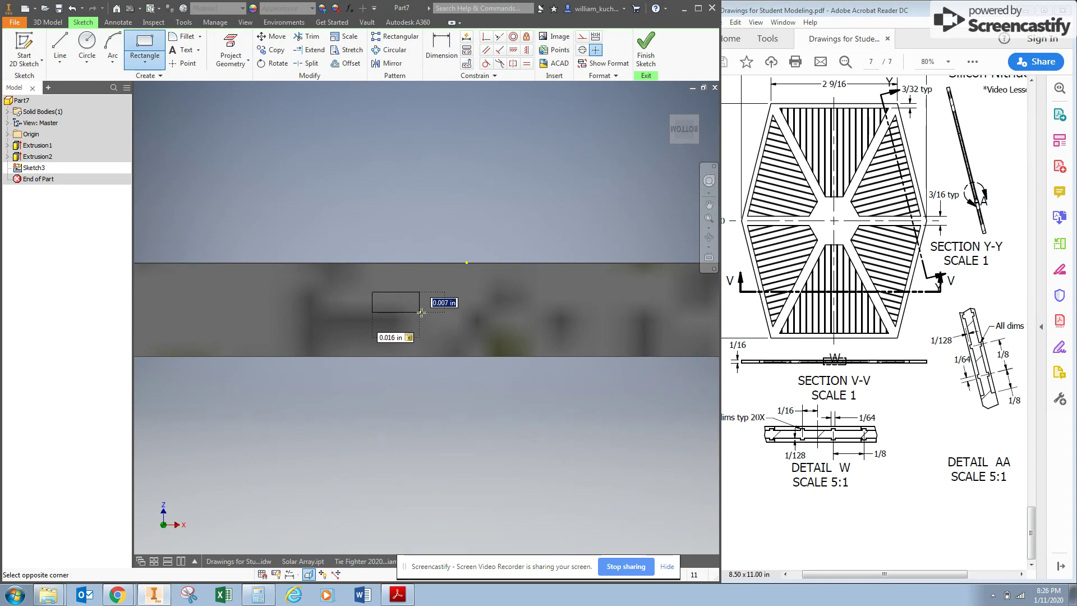
{"action": "type", "text": "1"}
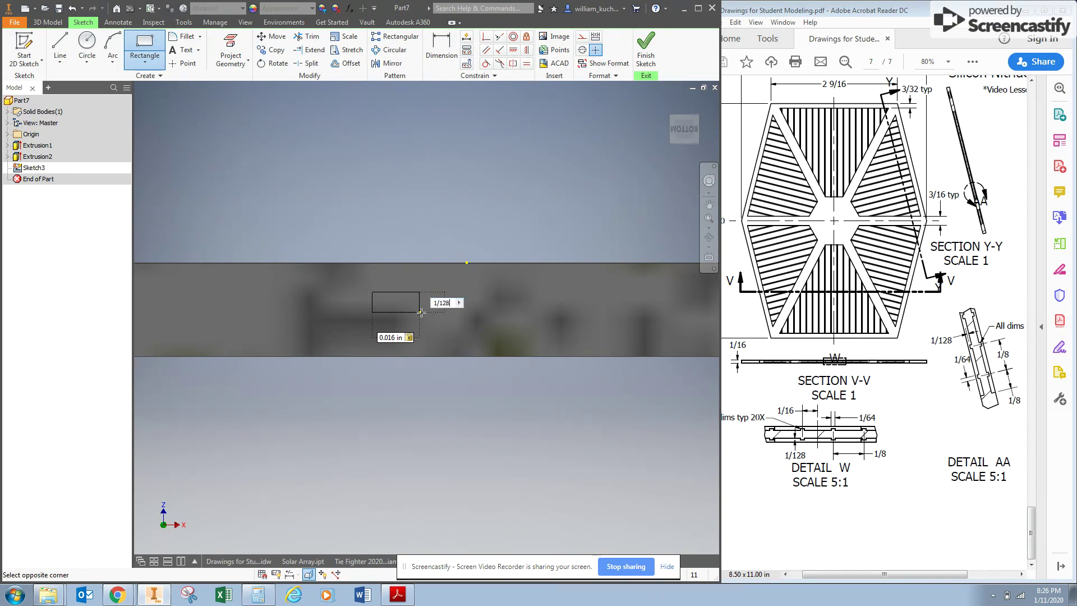
{"action": "type", "text": "/128"}
{"action": "key", "text": "Return"}
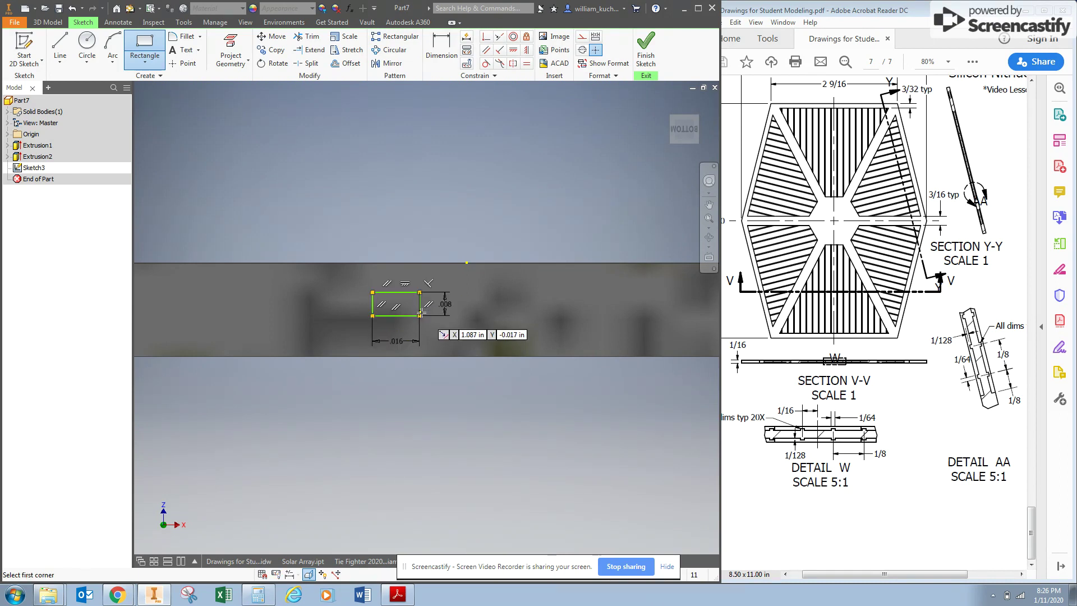
Step: Add a top-midpoint point and dimension the rectangle 1/16 inch horizontally from the edge
{"action": "left_click", "coordinate": [183, 63]}
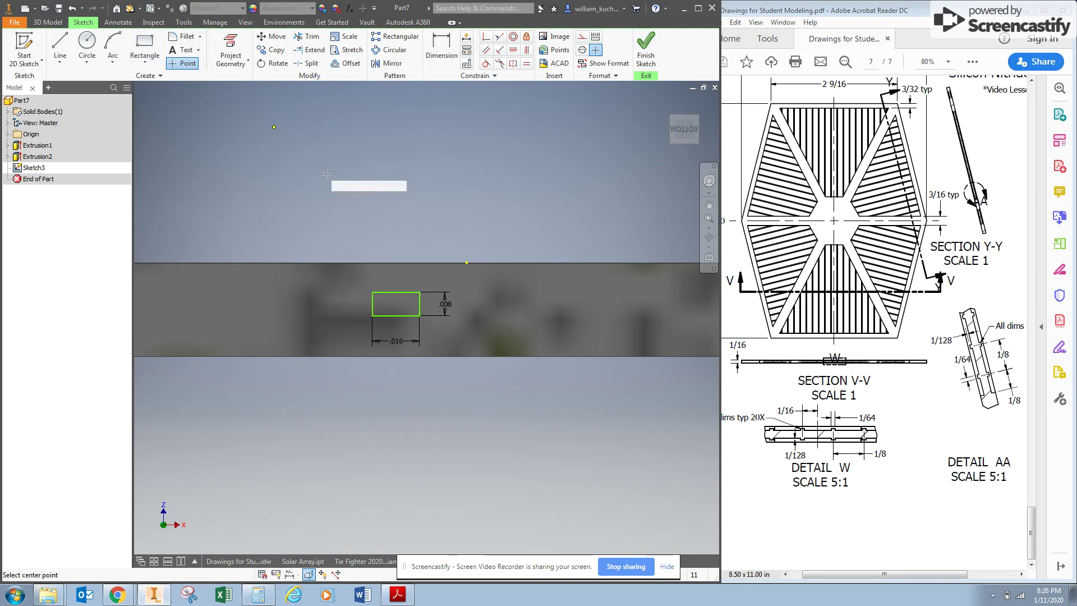
{"action": "left_click", "coordinate": [396, 292]}
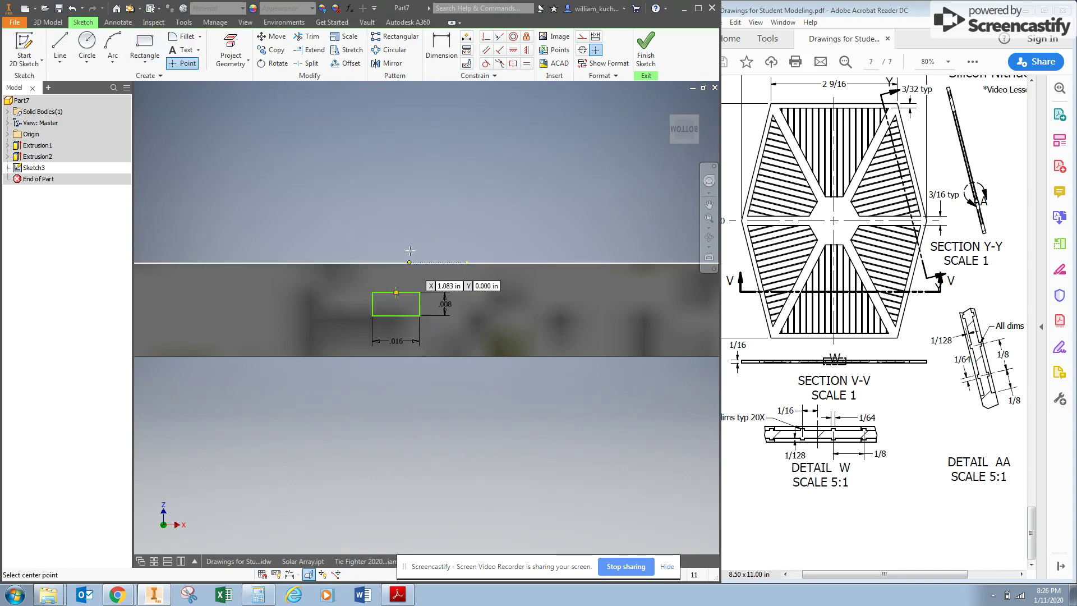
{"action": "left_click", "coordinate": [442, 47]}
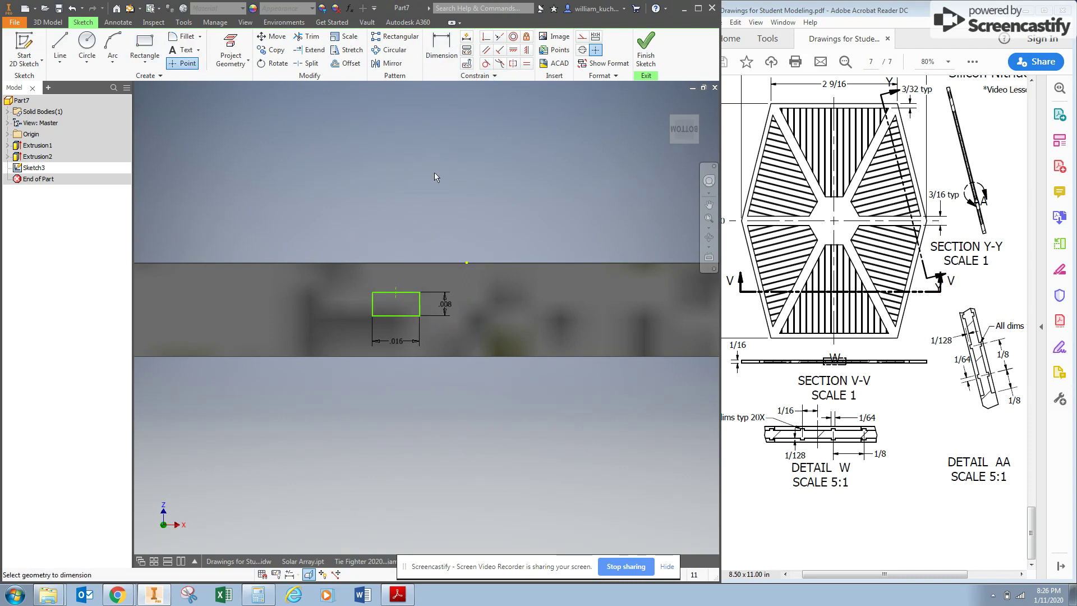
{"action": "left_click", "coordinate": [397, 291]}
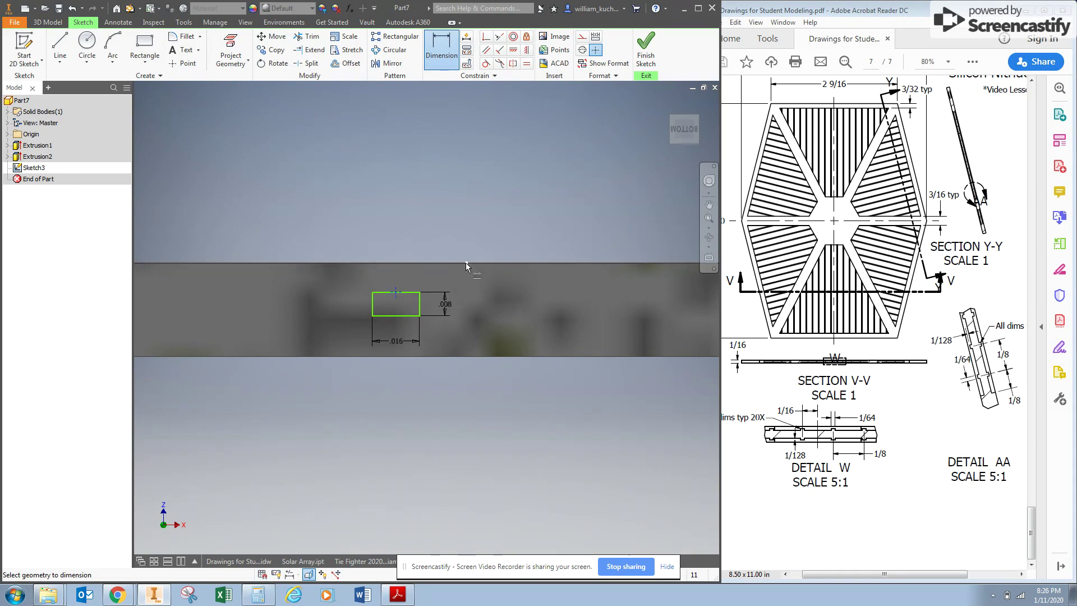
{"action": "left_click", "coordinate": [466, 262]}
{"action": "left_click", "coordinate": [444, 212]}
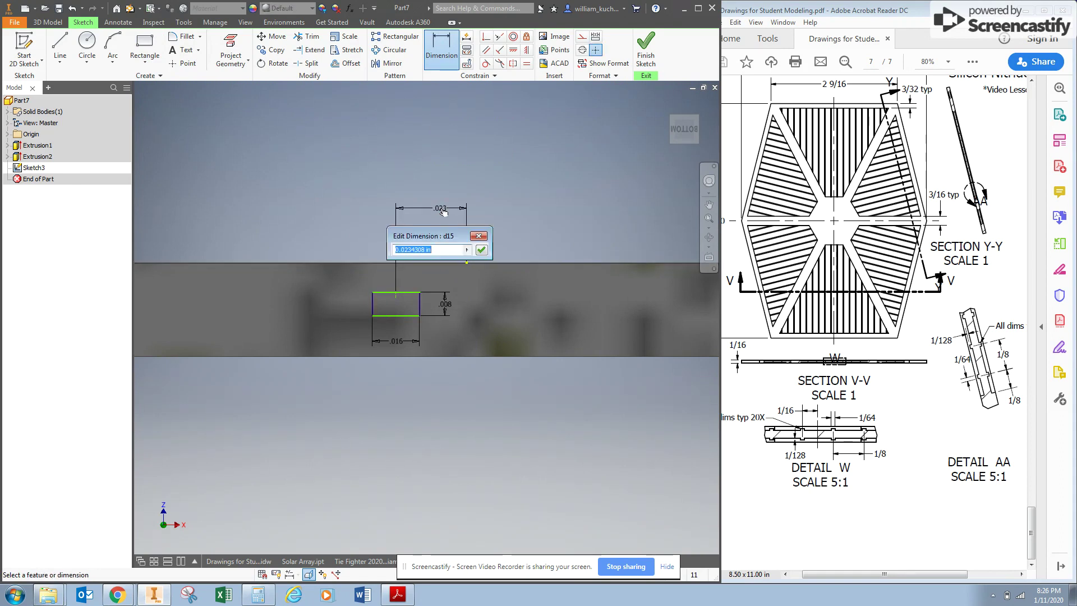
{"action": "type", "text": "1/16"}
{"action": "key", "text": "Return"}
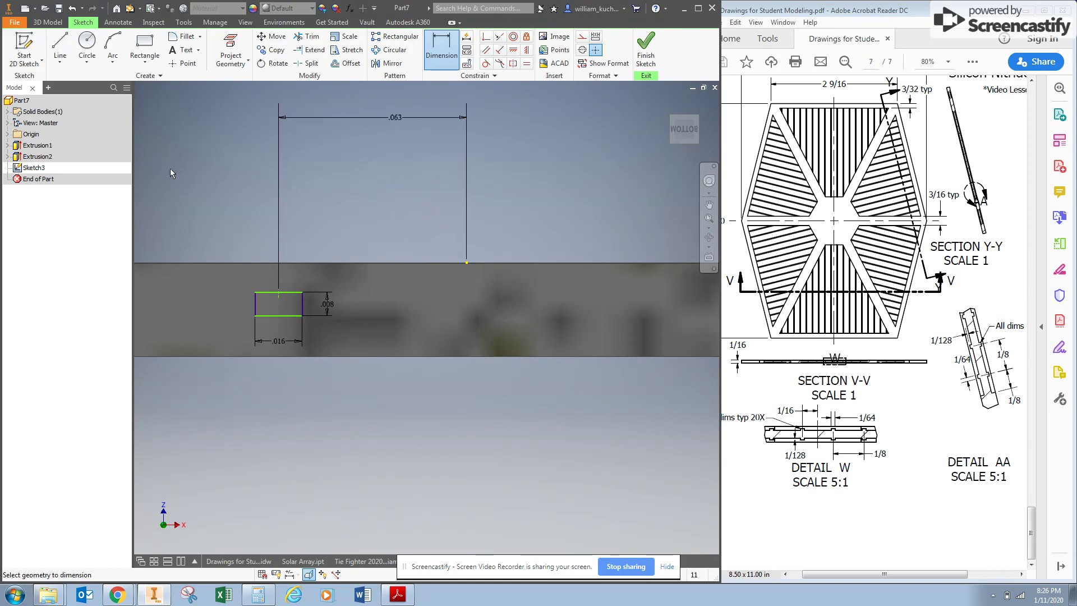
Step: Dimension the rectangle's bottom 1/64 inch above the face's lower edge
{"action": "left_click", "coordinate": [288, 316]}
{"action": "left_click", "coordinate": [343, 357]}
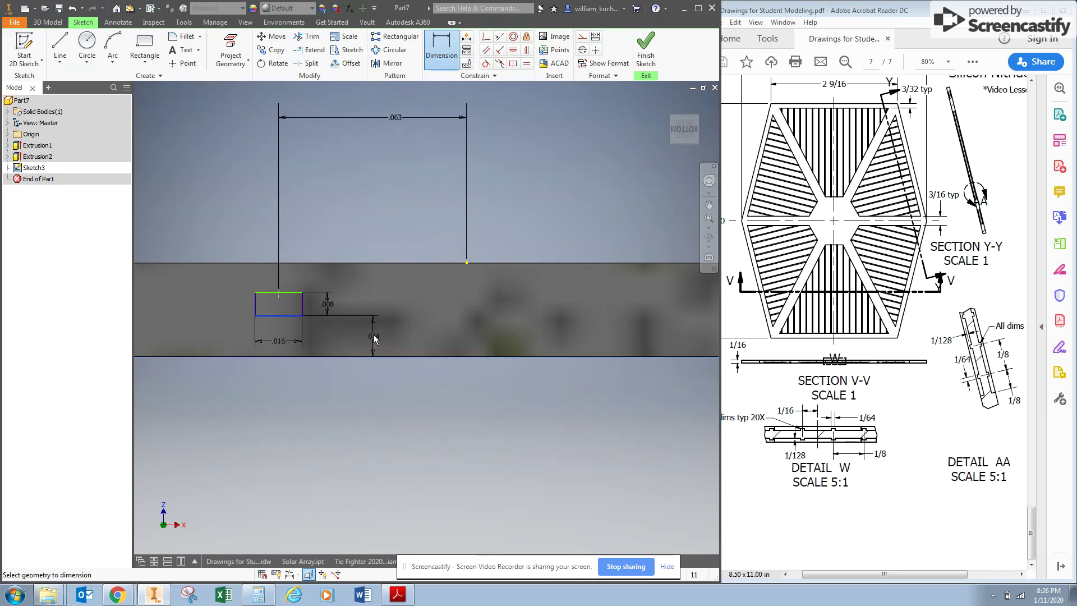
{"action": "left_click", "coordinate": [399, 332]}
{"action": "type", "text": "1"}
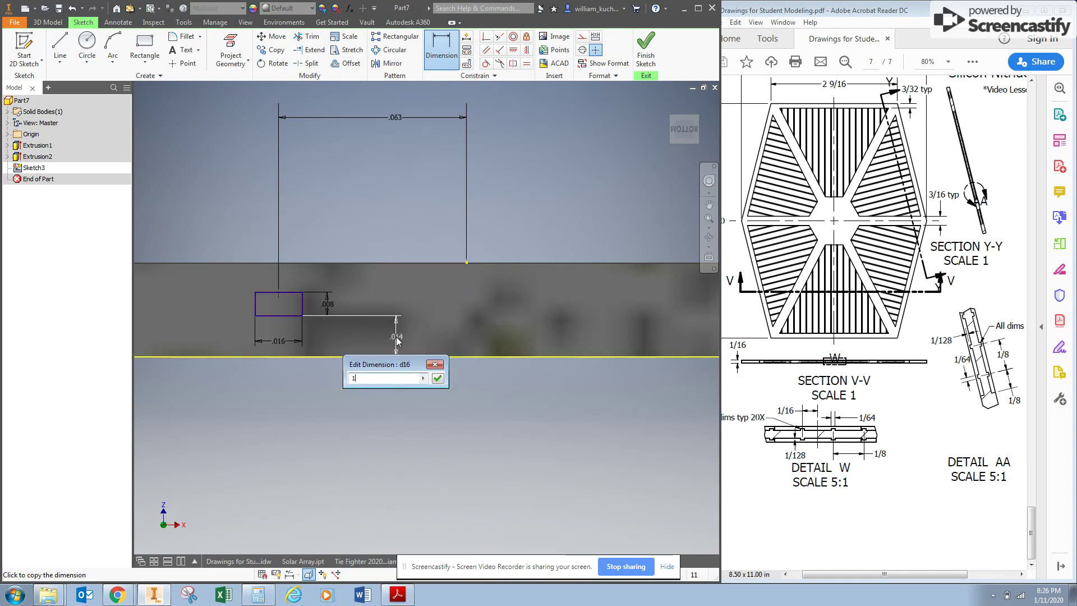
{"action": "type", "text": "/64"}
{"action": "key", "text": "Return"}
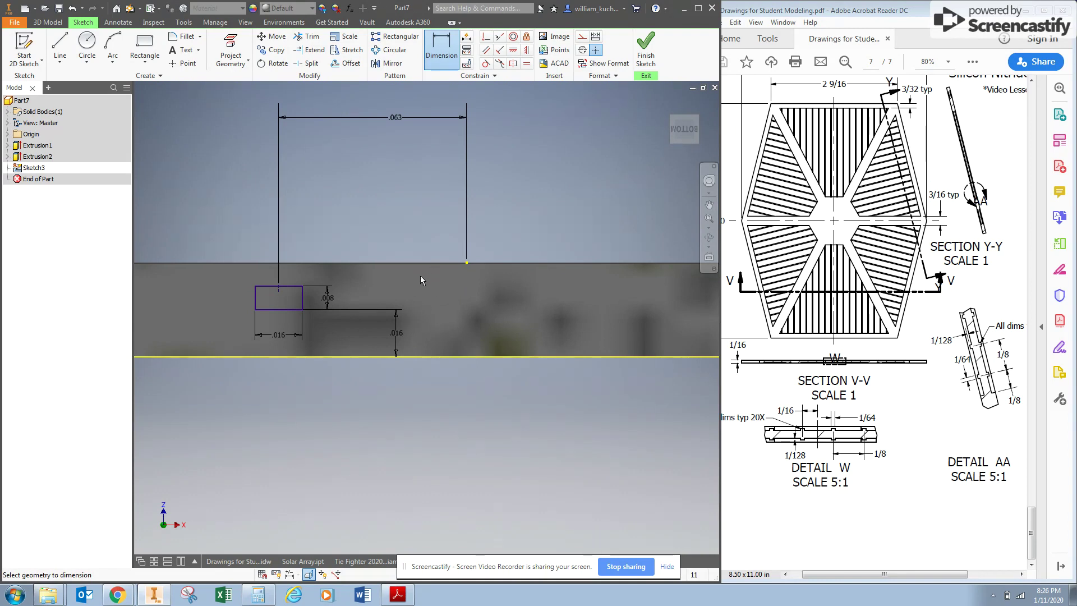
{"action": "scroll", "coordinate": [422, 328], "scroll_direction": "up", "scroll_amount": 5}
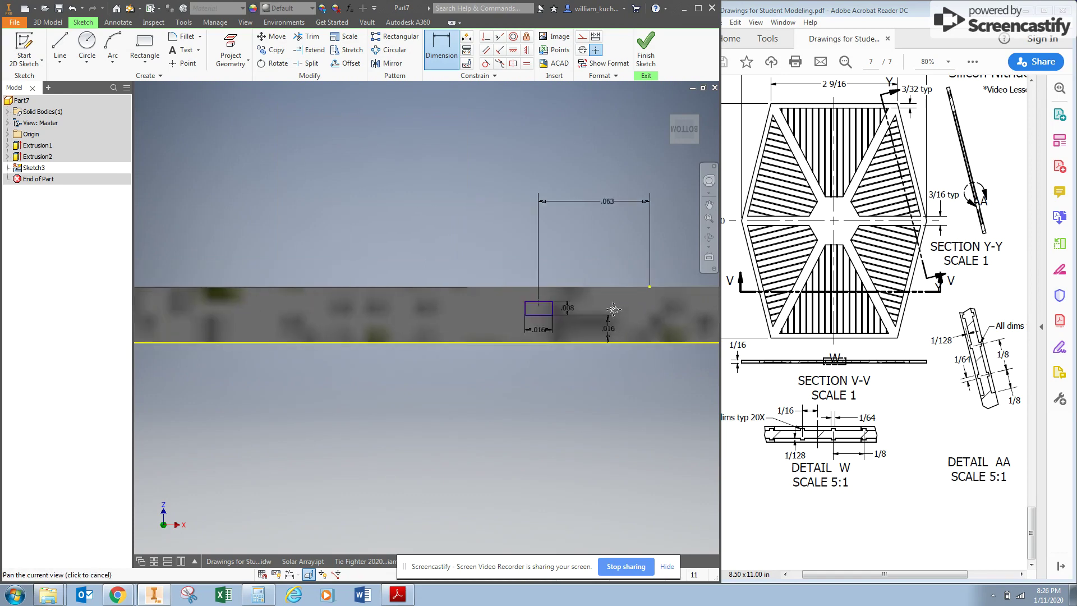
{"action": "middle_click_drag", "start_coordinate": [532, 321], "coordinate": [532, 284]}
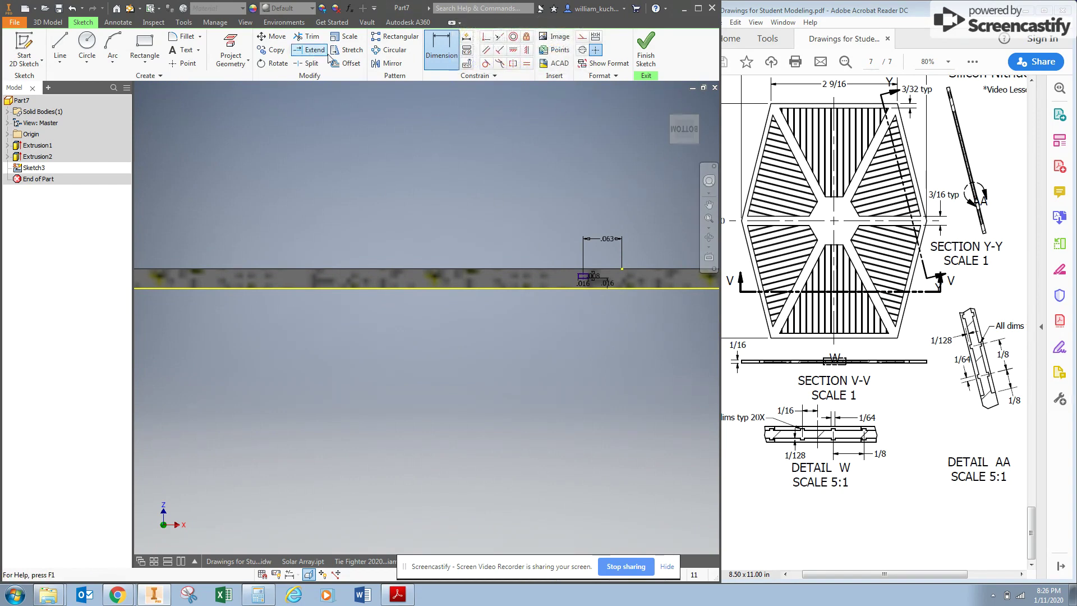
Step: Pattern the rectangle leftward along the lower edge: 10 copies spaced 1/8 inch
{"action": "left_click", "coordinate": [378, 43]}
{"action": "scroll", "coordinate": [601, 295], "scroll_direction": "down", "scroll_amount": 2}
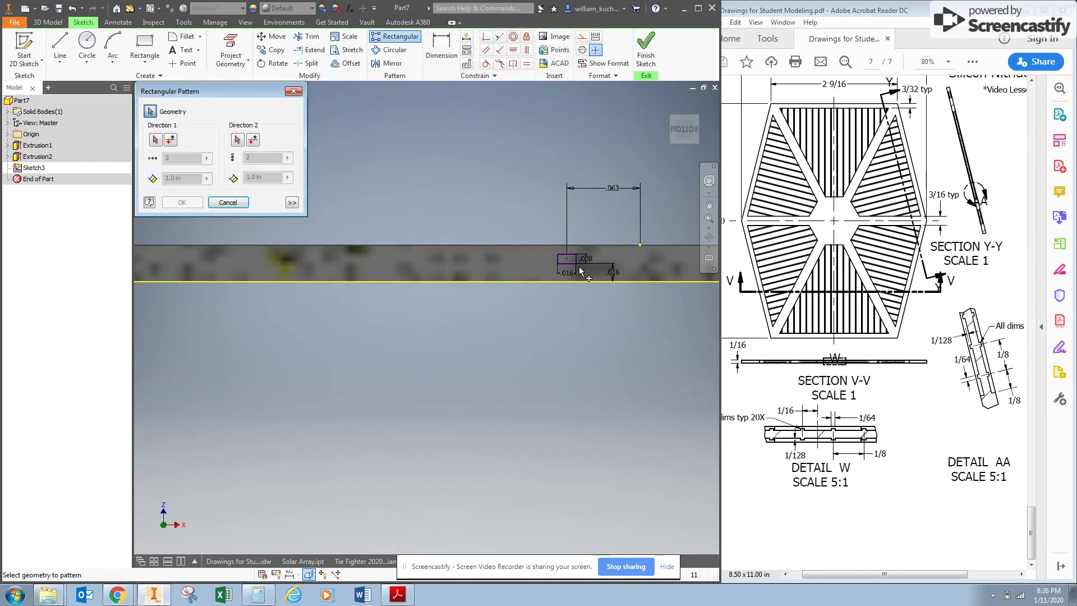
{"action": "left_click_drag", "start_coordinate": [582, 271], "coordinate": [554, 251]}
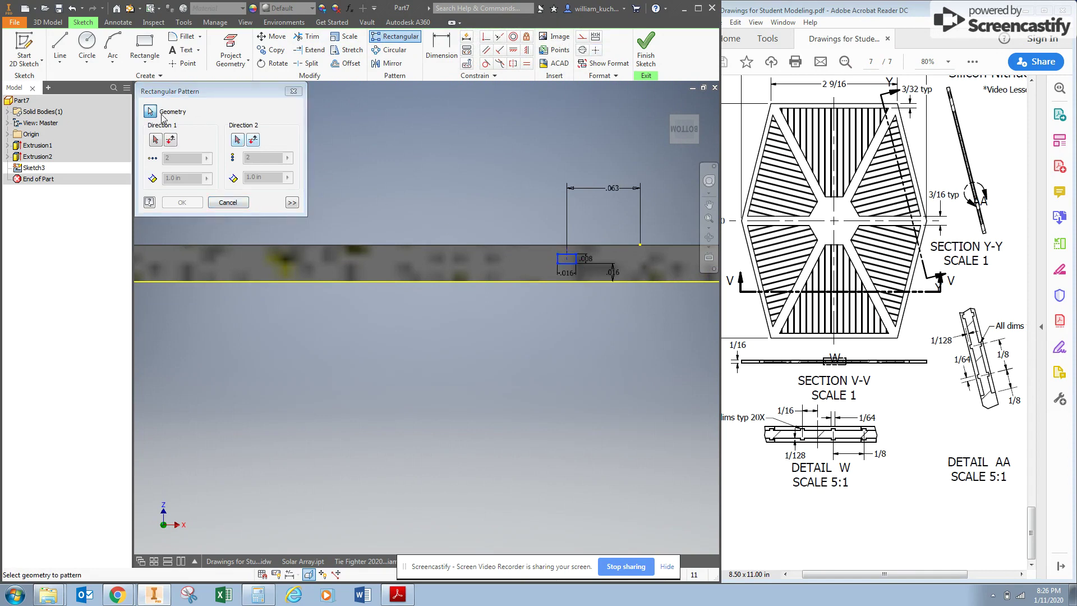
{"action": "left_click", "coordinate": [156, 139]}
{"action": "left_click", "coordinate": [513, 282]}
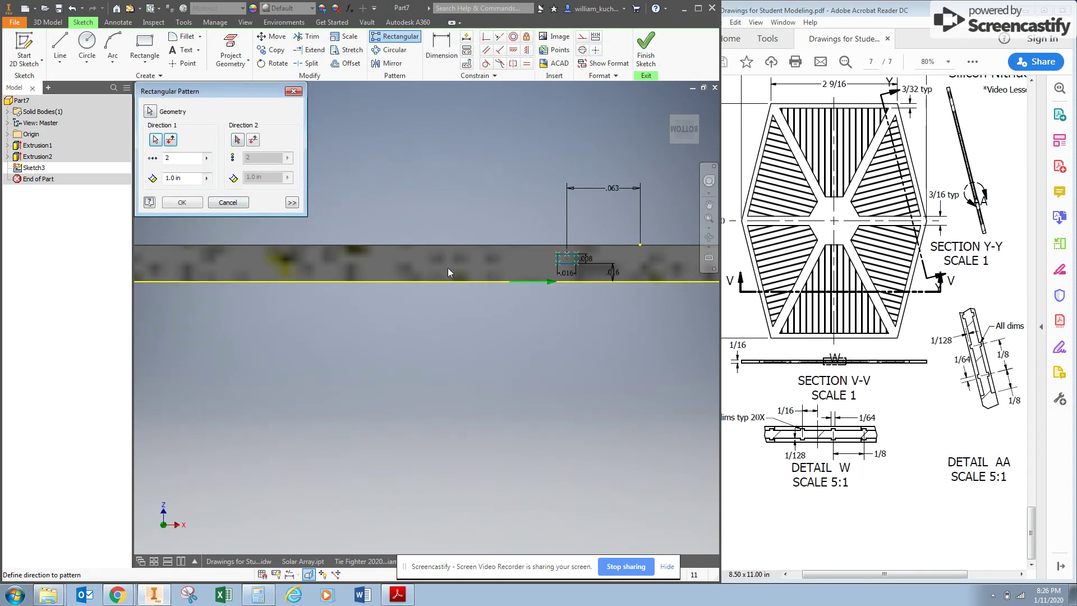
{"action": "left_click", "coordinate": [172, 140]}
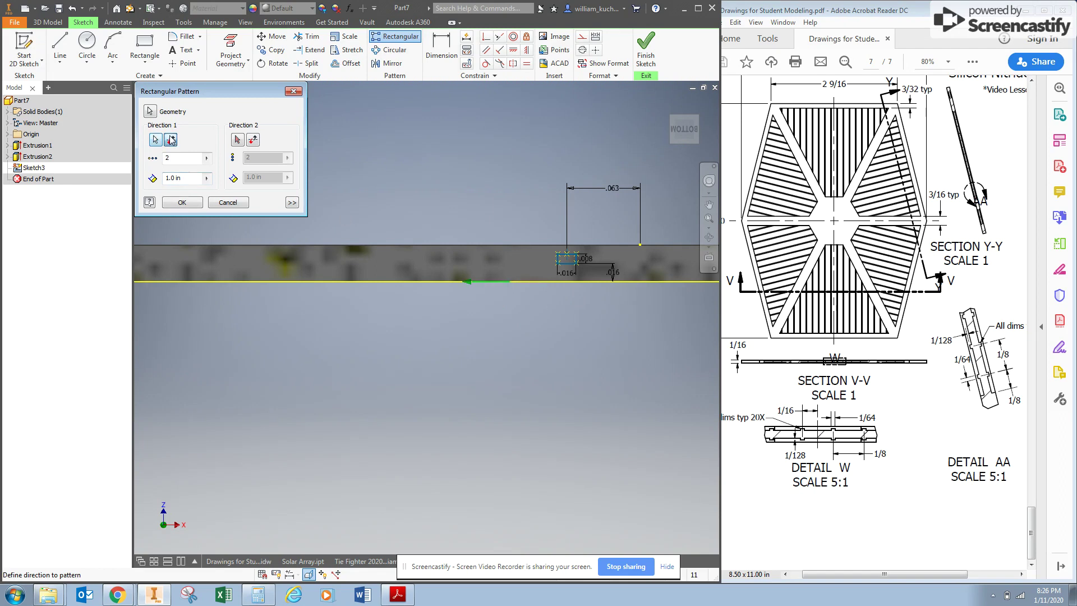
{"action": "left_click_drag", "start_coordinate": [180, 157], "coordinate": [162, 180]}
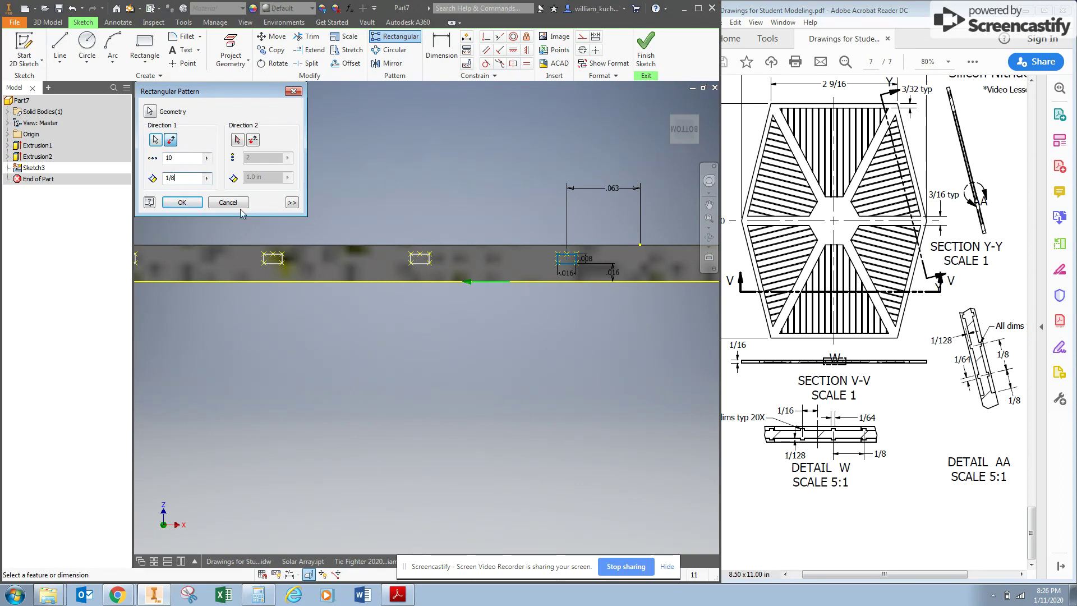
{"action": "left_click", "coordinate": [181, 203]}
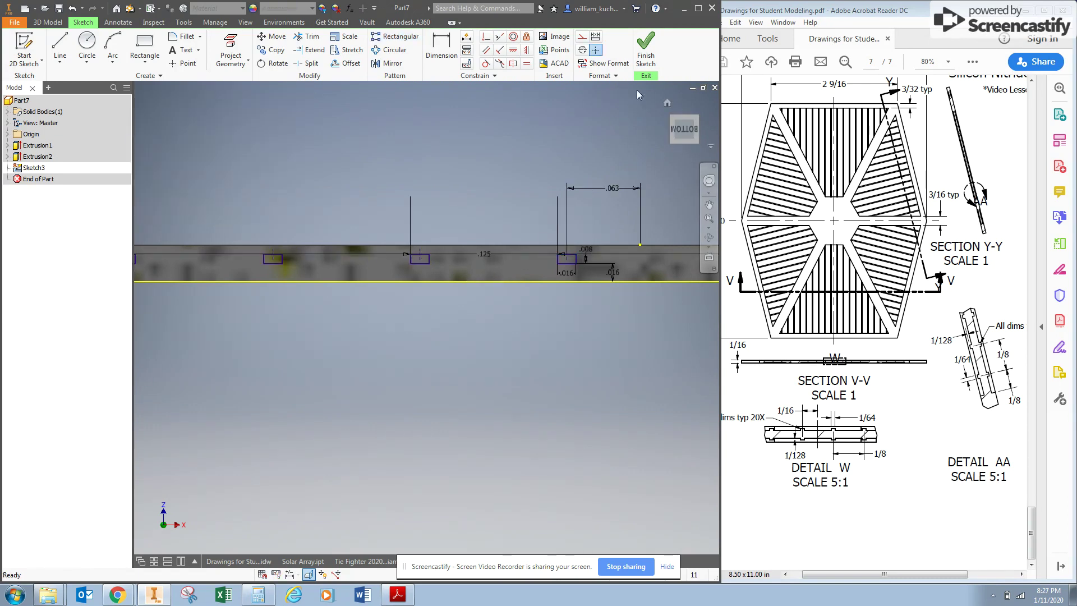
Step: Finish Sketch3 and start an extrusion with the To Next extent
{"action": "left_click", "coordinate": [642, 47]}
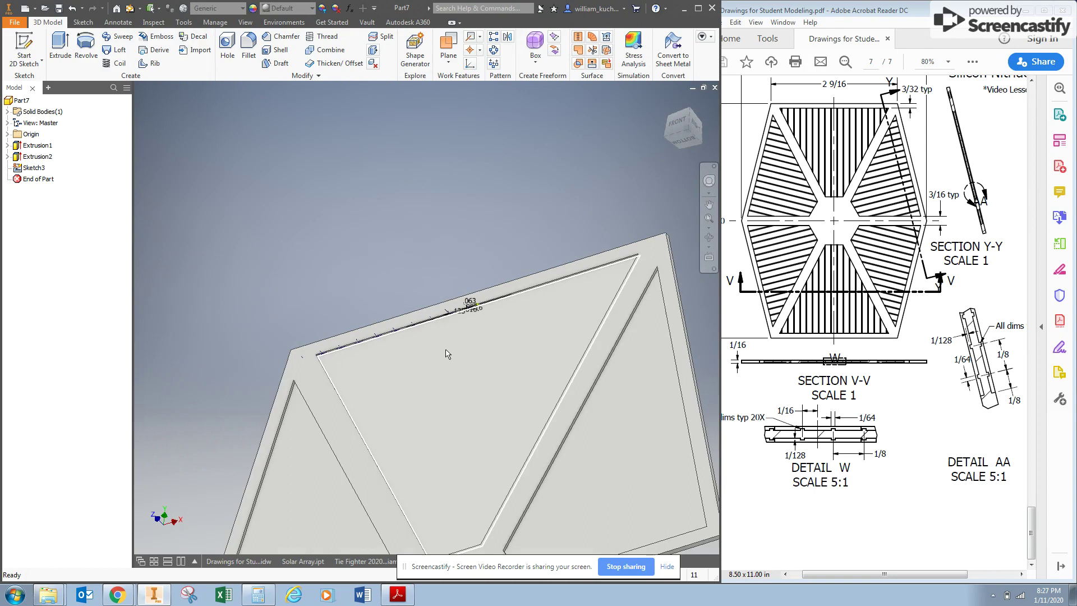
{"action": "scroll", "coordinate": [447, 357], "scroll_direction": "up", "scroll_amount": 2}
{"action": "scroll", "coordinate": [447, 354], "scroll_direction": "up", "scroll_amount": 3}
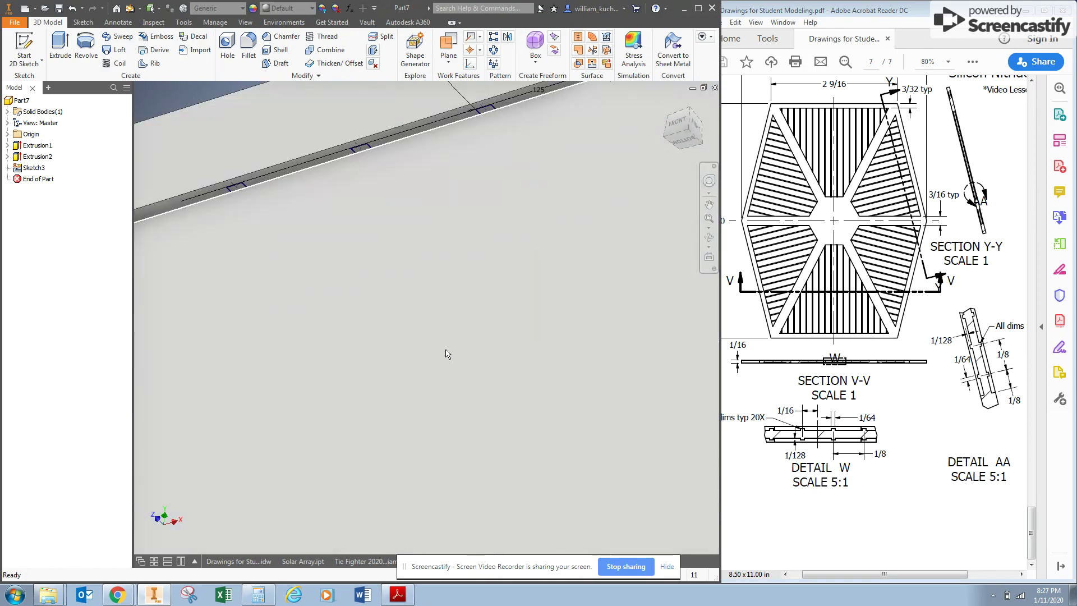
{"action": "middle_click_drag", "start_coordinate": [472, 293], "coordinate": [469, 257]}
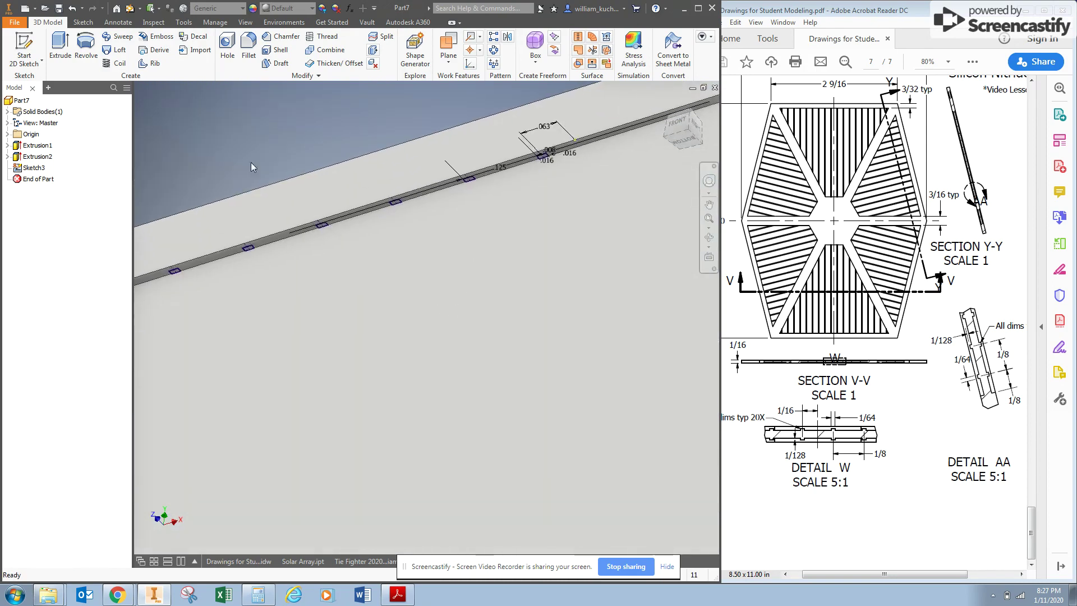
{"action": "left_click", "coordinate": [55, 49]}
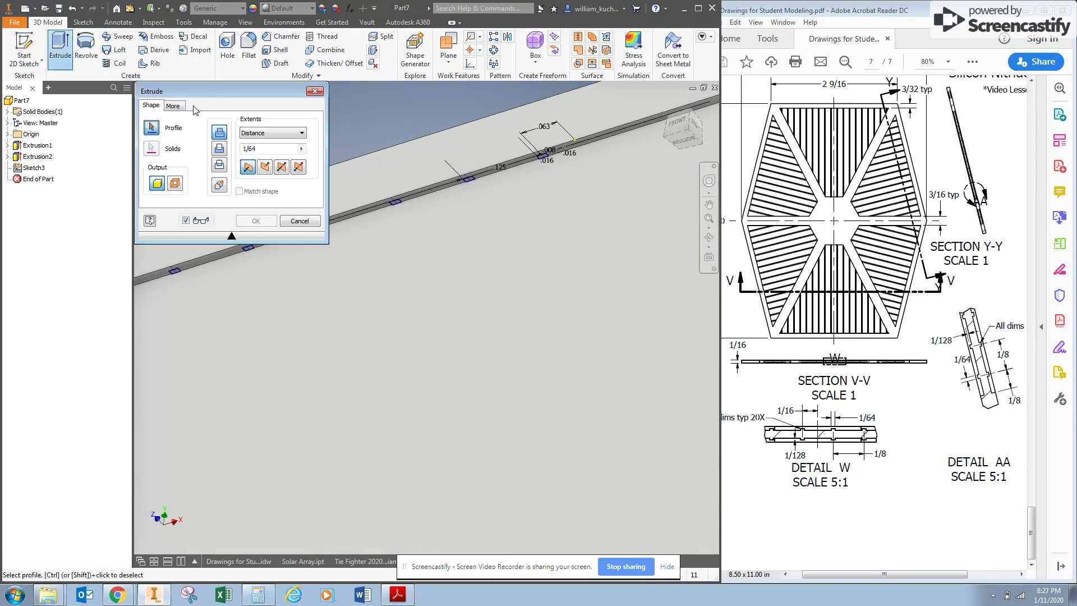
{"action": "left_click", "coordinate": [275, 135]}
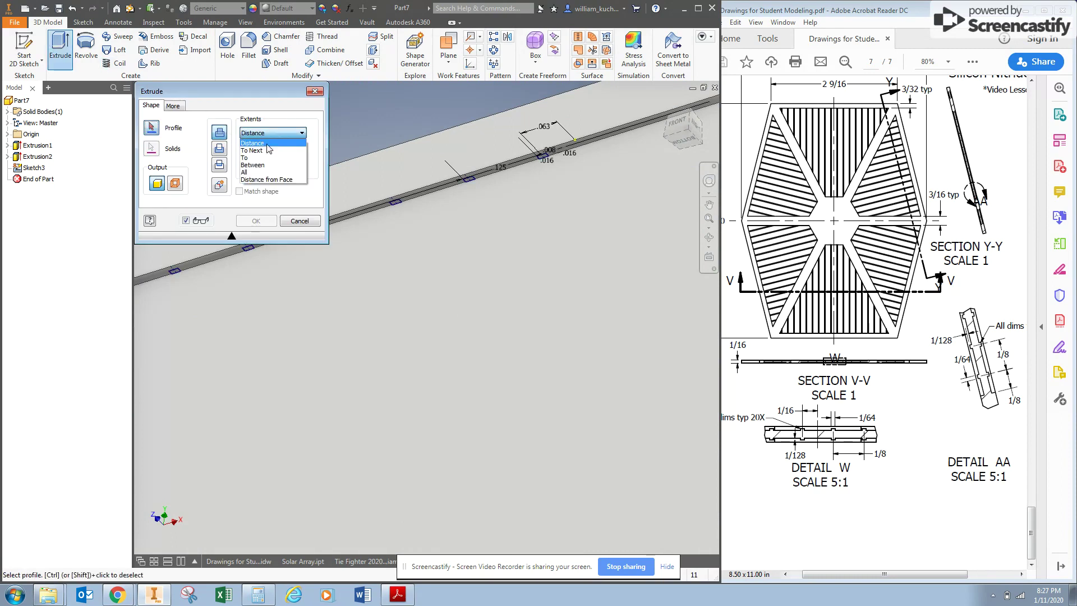
{"action": "left_click", "coordinate": [266, 150]}
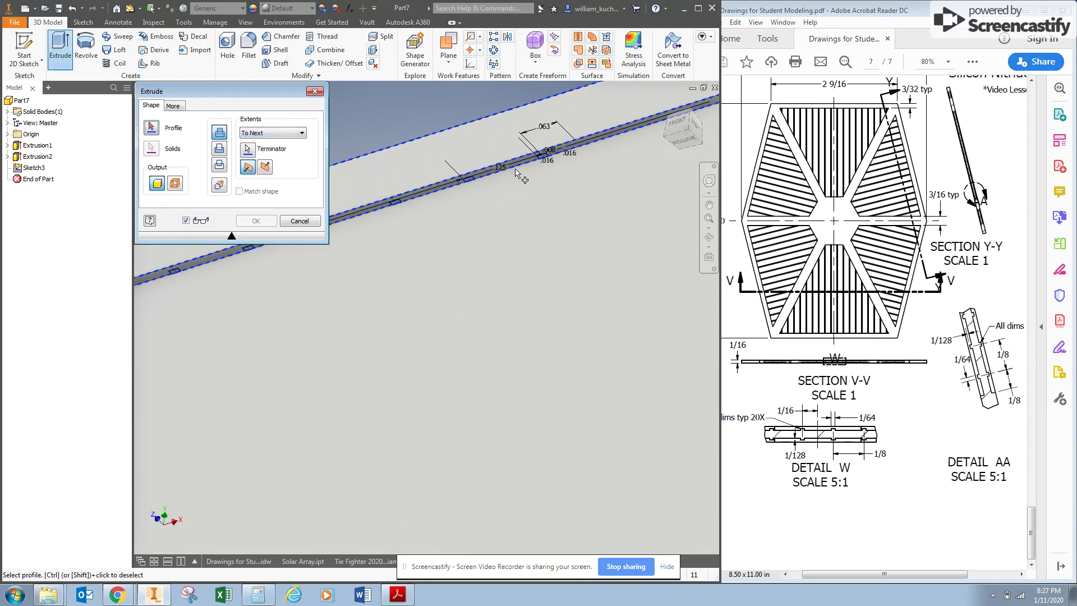
Step: Select every thin ridge profile along the edge and confirm Extrusion3
{"action": "left_click", "coordinate": [546, 158]}
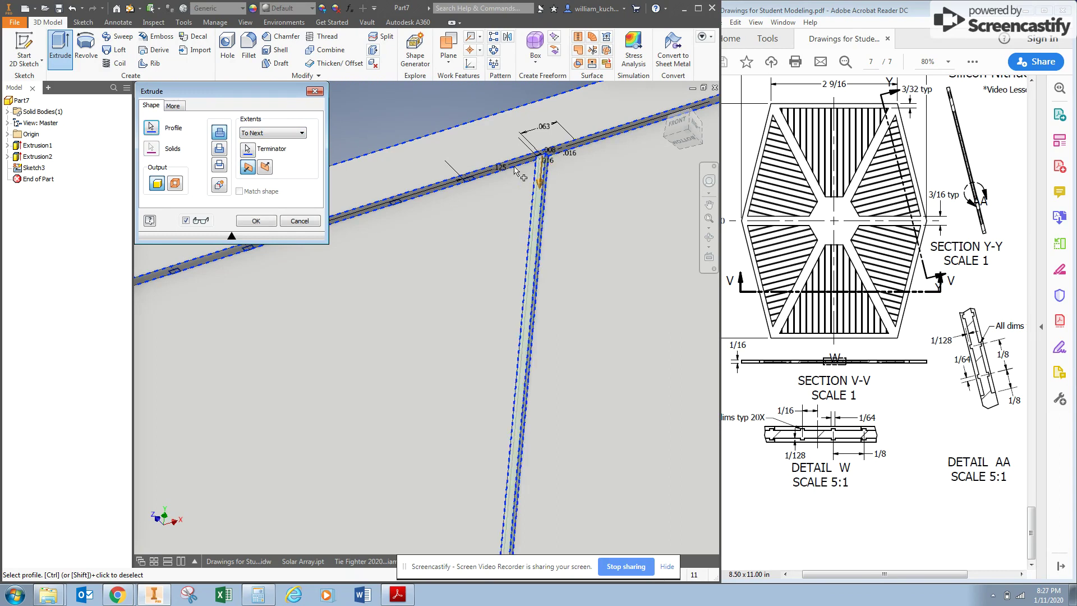
{"action": "left_click", "coordinate": [471, 181]}
{"action": "middle_click_drag", "start_coordinate": [395, 260], "coordinate": [578, 214]}
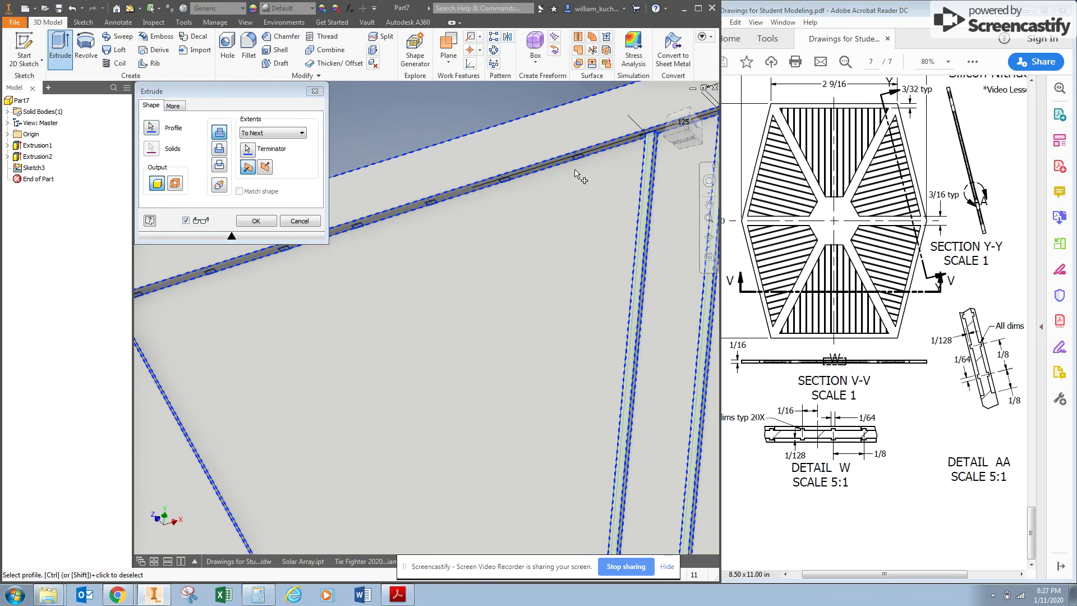
{"action": "left_click", "coordinate": [506, 181]}
{"action": "left_click", "coordinate": [433, 202]}
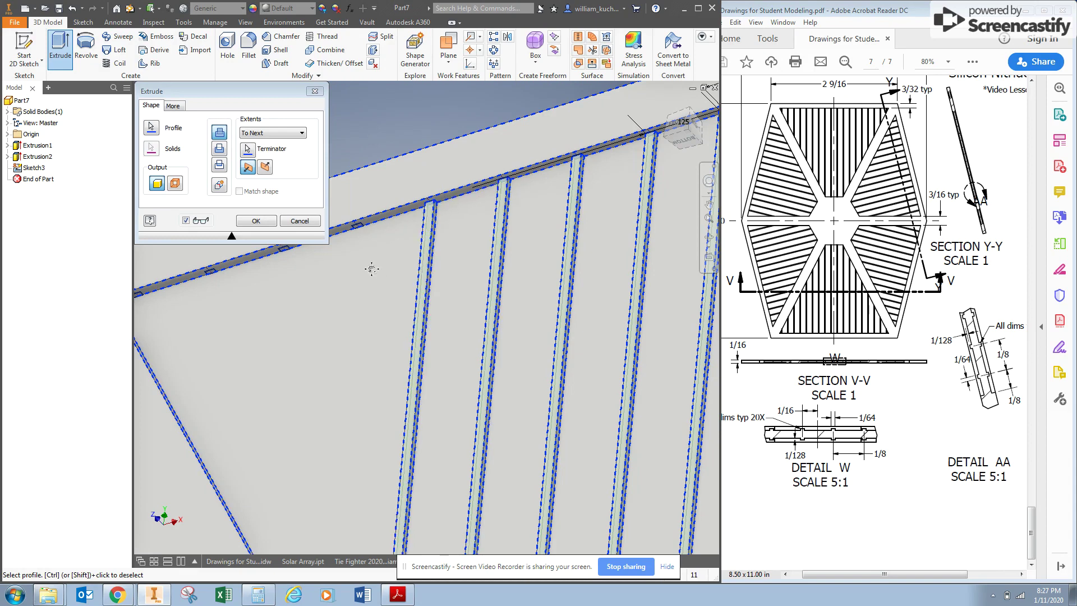
{"action": "middle_click_drag", "start_coordinate": [372, 264], "coordinate": [512, 212]}
{"action": "left_click", "coordinate": [504, 177]}
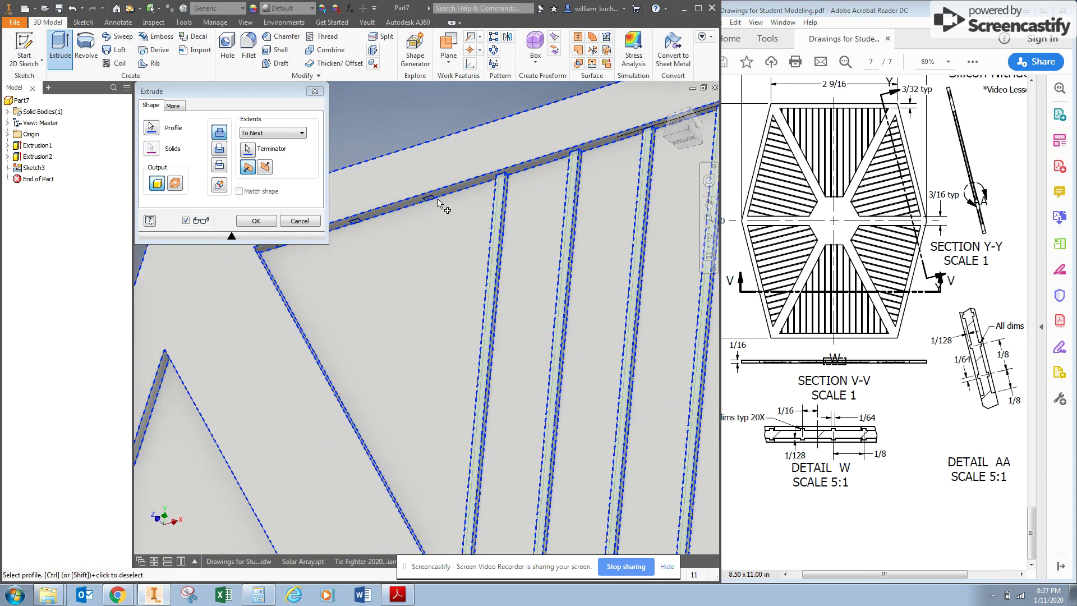
{"action": "left_click", "coordinate": [428, 199]}
{"action": "middle_click_drag", "start_coordinate": [387, 250], "coordinate": [492, 234]}
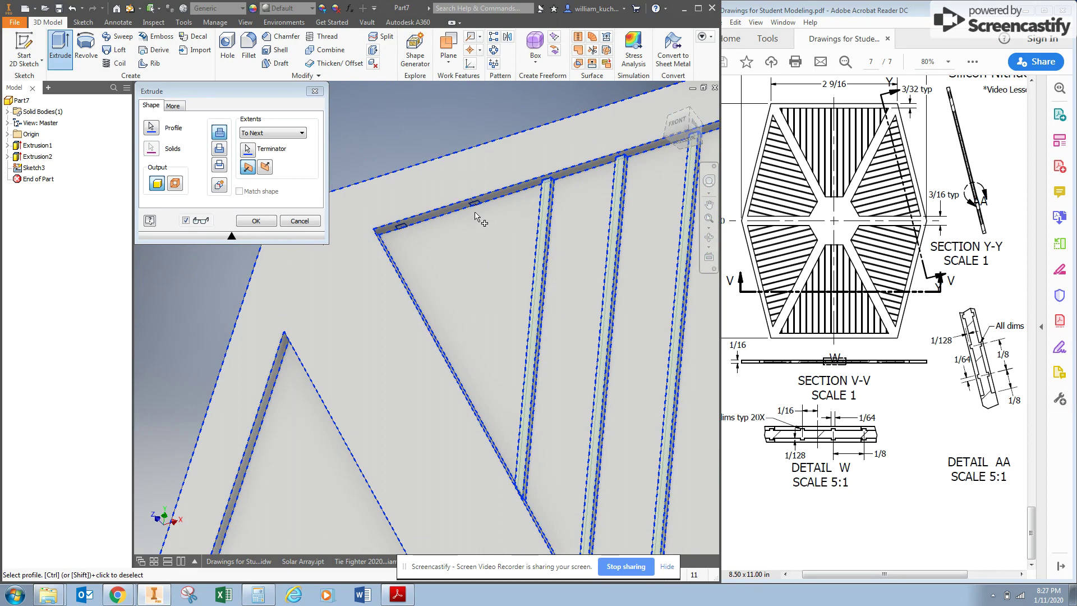
{"action": "left_click", "coordinate": [474, 205]}
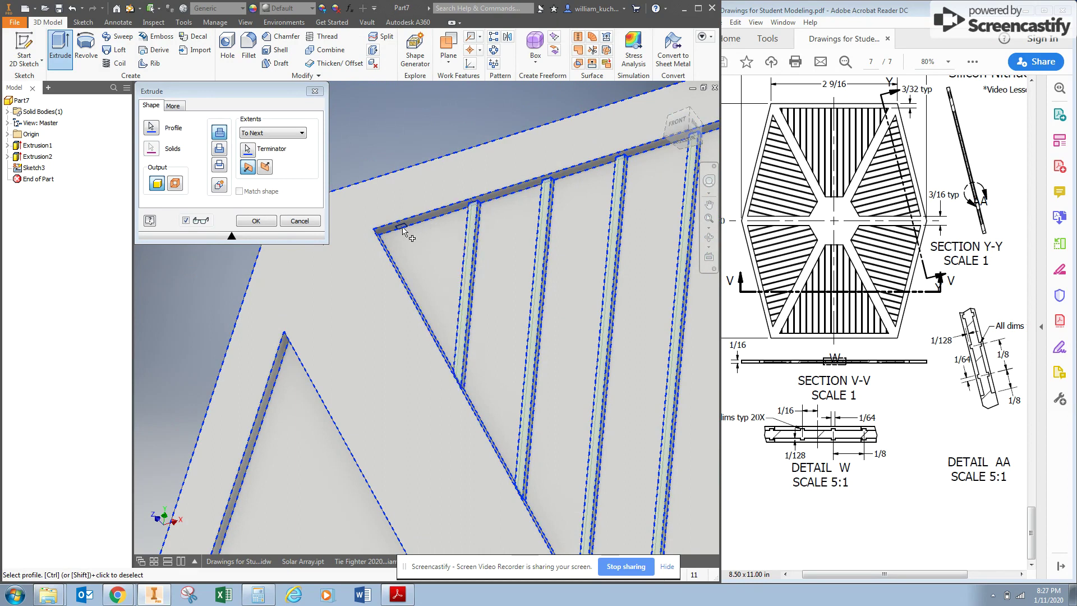
{"action": "left_click", "coordinate": [403, 230]}
{"action": "left_click", "coordinate": [256, 222]}
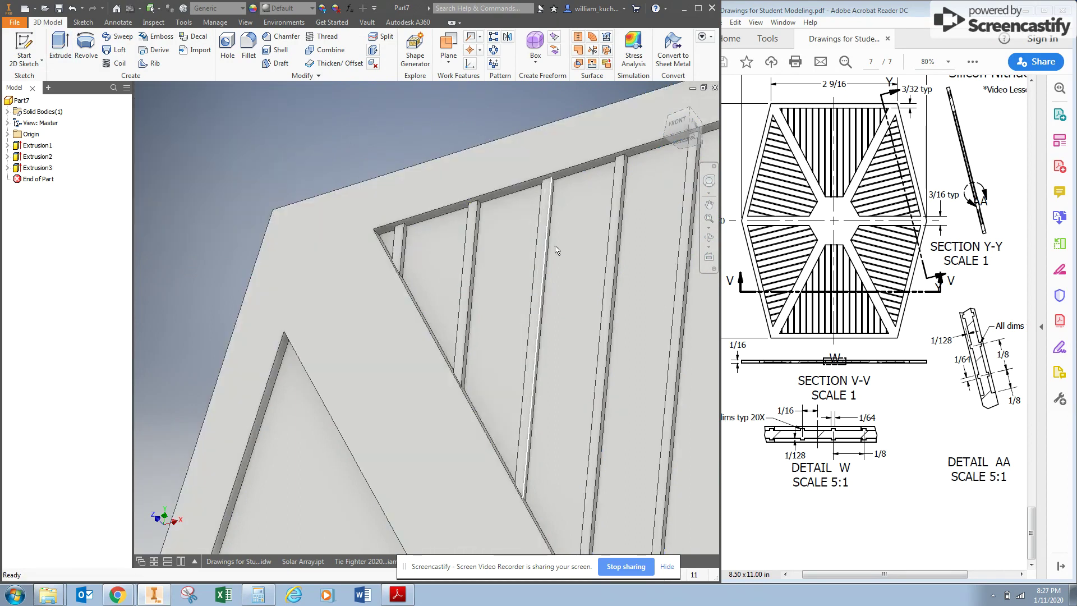
Step: Start Sketch4 on the part's narrow side face
{"action": "scroll", "coordinate": [305, 220], "scroll_direction": "up", "scroll_amount": 5}
{"action": "middle_click_drag", "start_coordinate": [305, 220], "coordinate": [290, 219]}
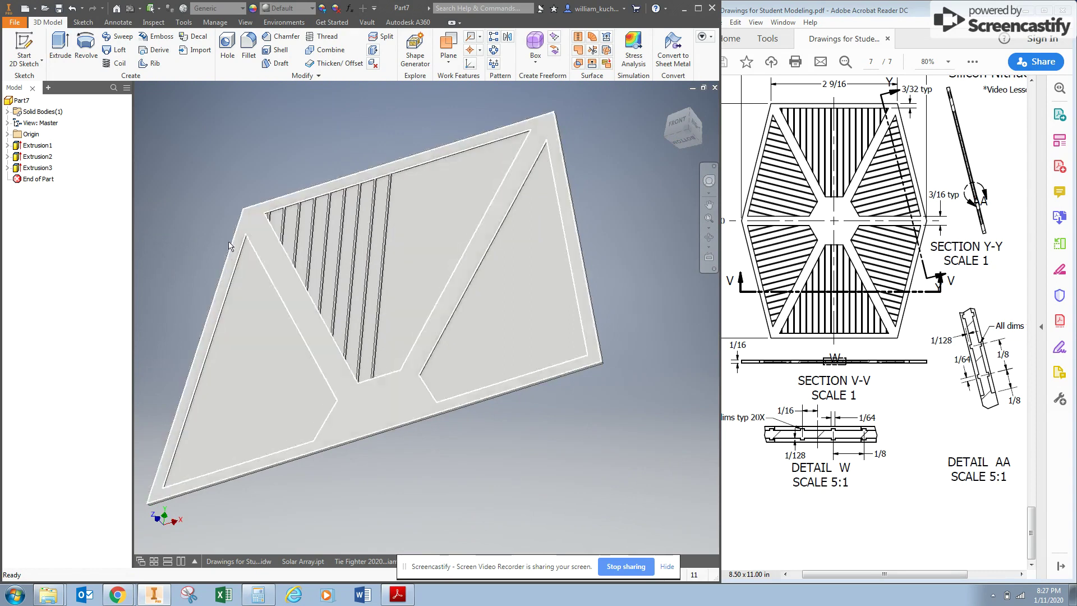
{"action": "left_click", "coordinate": [43, 49]}
{"action": "scroll", "coordinate": [237, 289], "scroll_direction": "down", "scroll_amount": 6}
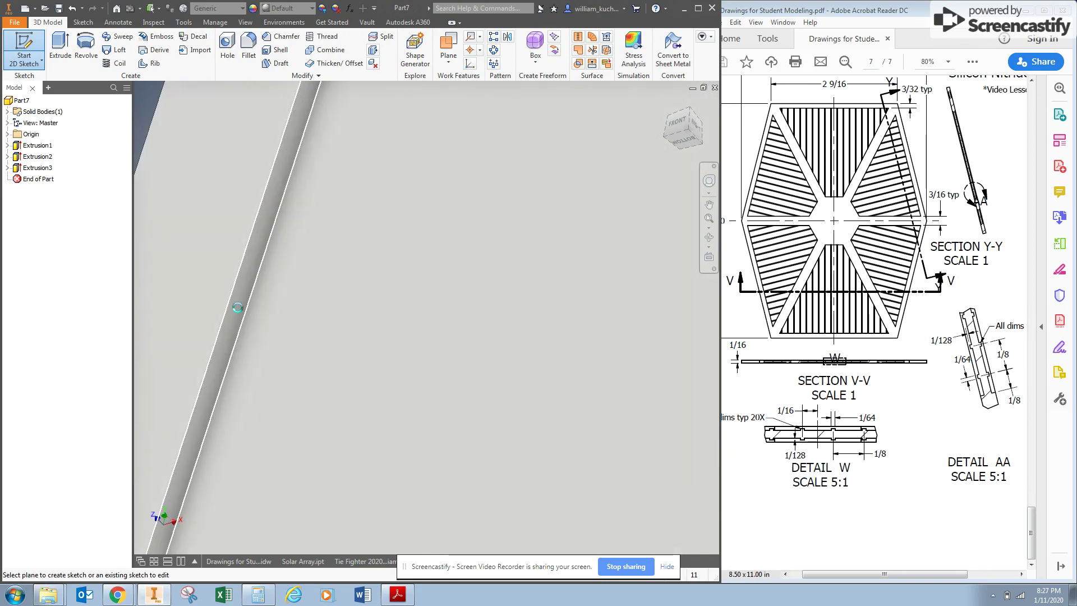
{"action": "left_click", "coordinate": [236, 309]}
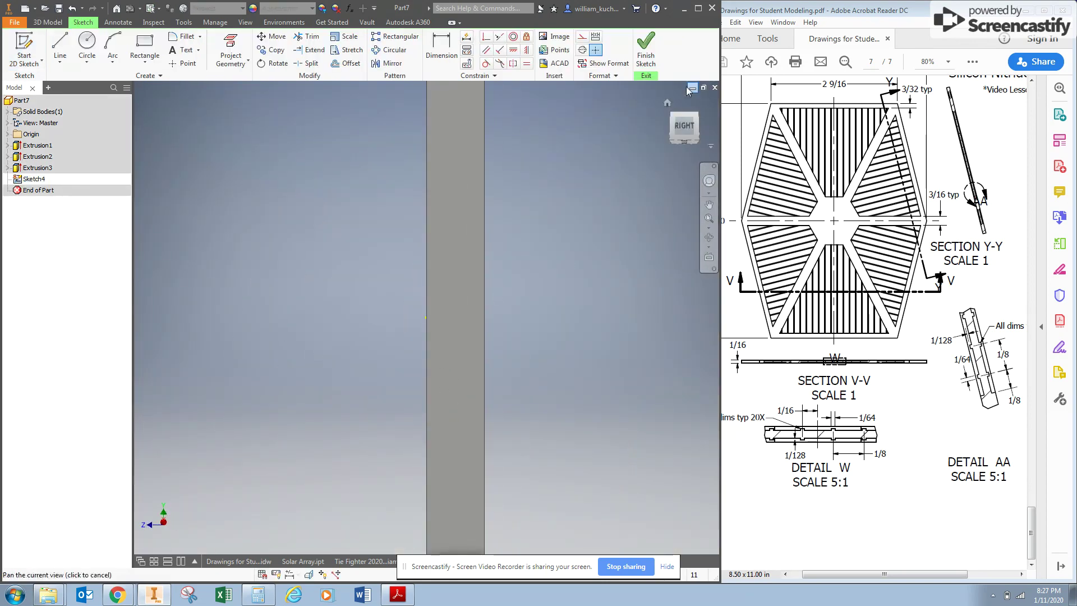
Step: Project the narrow side face's edge into Sketch4 as a reference
{"action": "mouse_move", "coordinate": [426, 318]}
{"action": "middle_mouse_down"}
{"action": "mouse_move", "coordinate": [704, 145]}
{"action": "mouse_move", "coordinate": [662, 126]}
{"action": "mouse_move", "coordinate": [696, 140]}
{"action": "mouse_move", "coordinate": [140, 141]}
{"action": "mouse_move", "coordinate": [149, 143]}
{"action": "middle_mouse_up"}
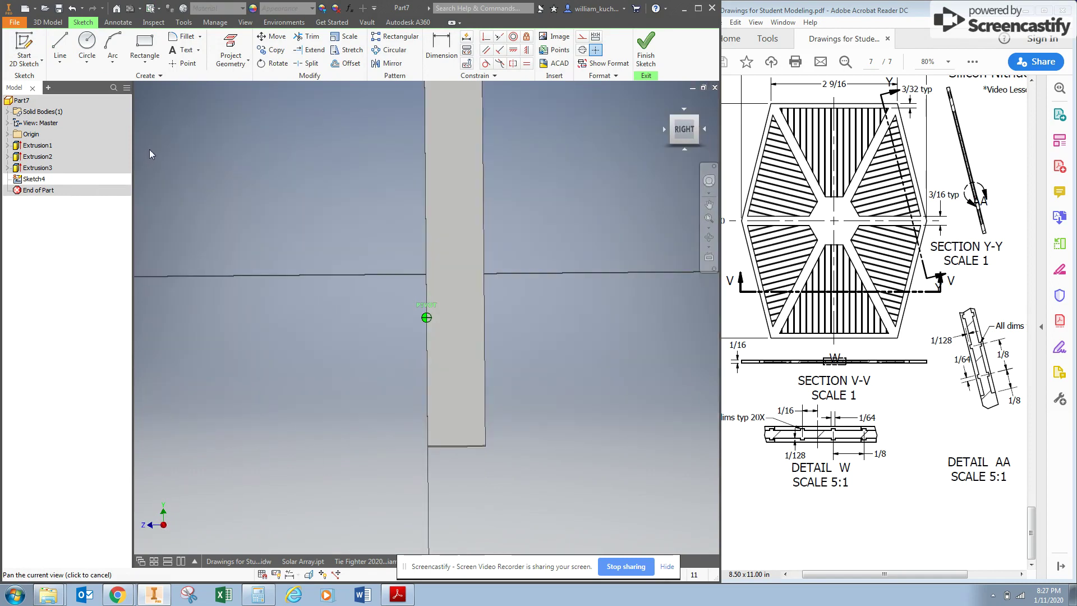
{"action": "key", "text": "Escape"}
{"action": "middle_click_drag", "start_coordinate": [687, 121], "coordinate": [545, 127]}
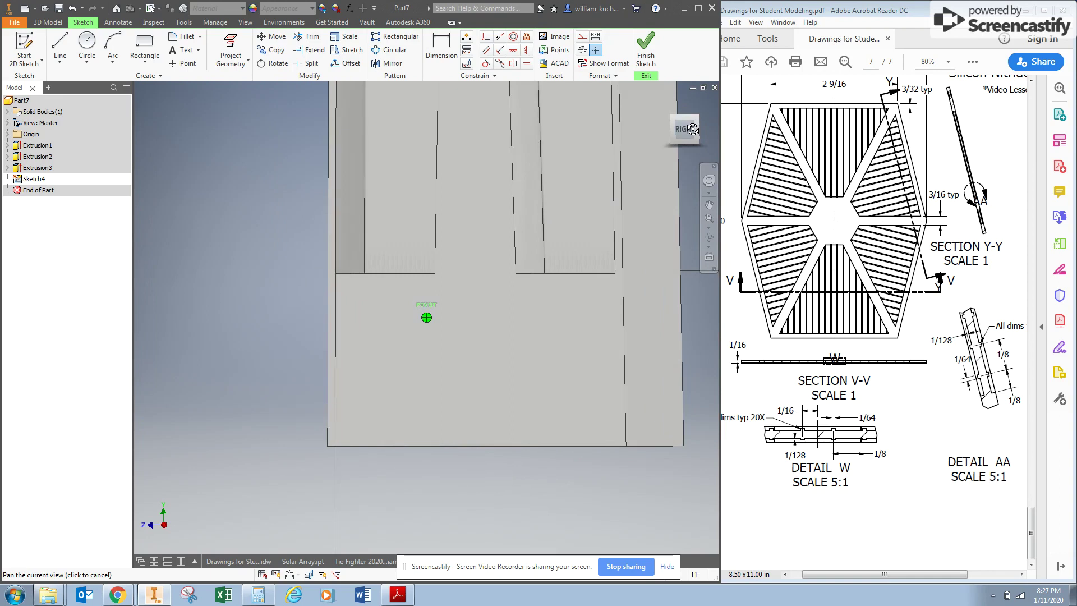
{"action": "left_click", "coordinate": [231, 46]}
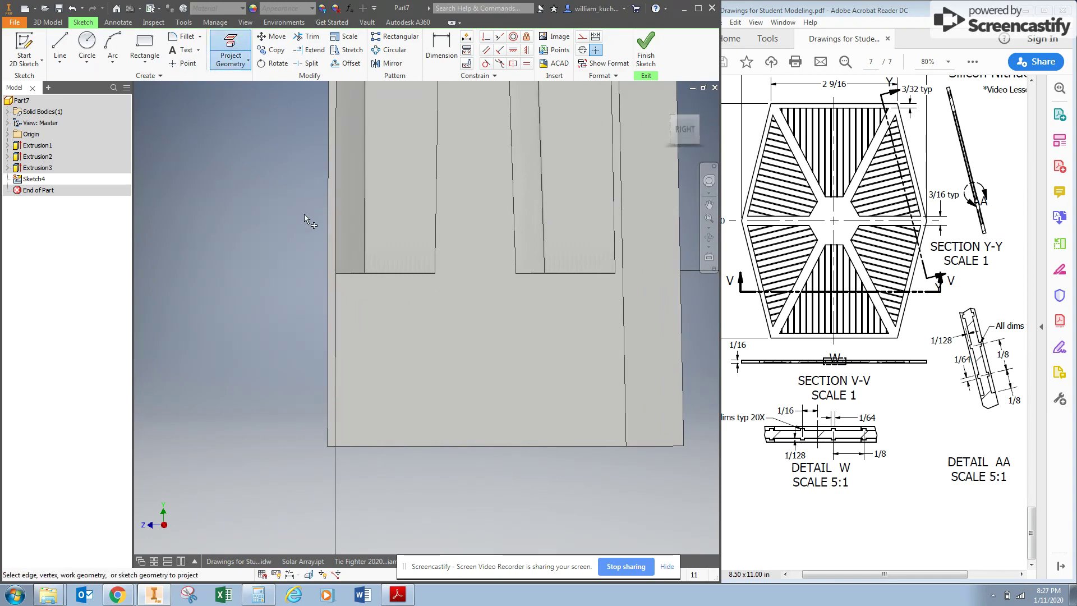
{"action": "left_click", "coordinate": [355, 270]}
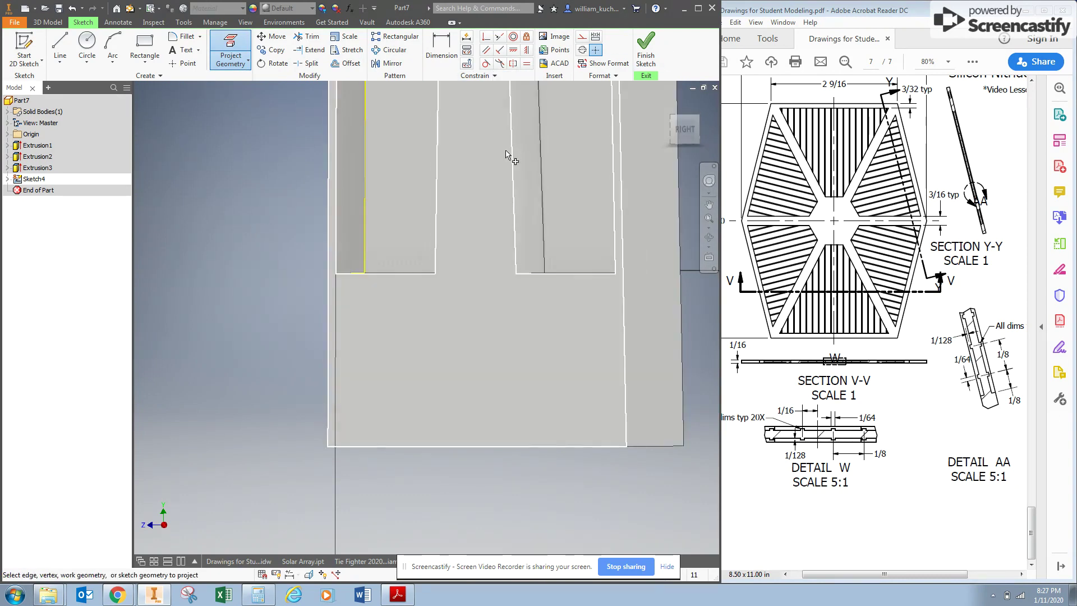
{"action": "left_click", "coordinate": [709, 258]}
Step: Face the narrow face squarely and draw a 1/128 by 1/64 inch rectangle on the projected edge
{"action": "left_click", "coordinate": [356, 200]}
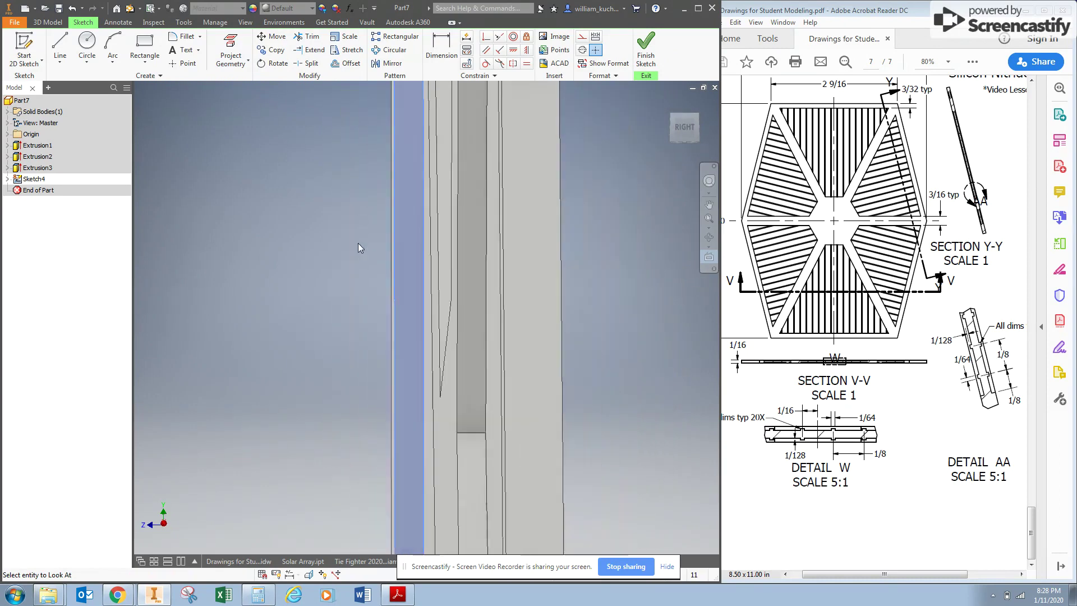
{"action": "key", "text": "Escape"}
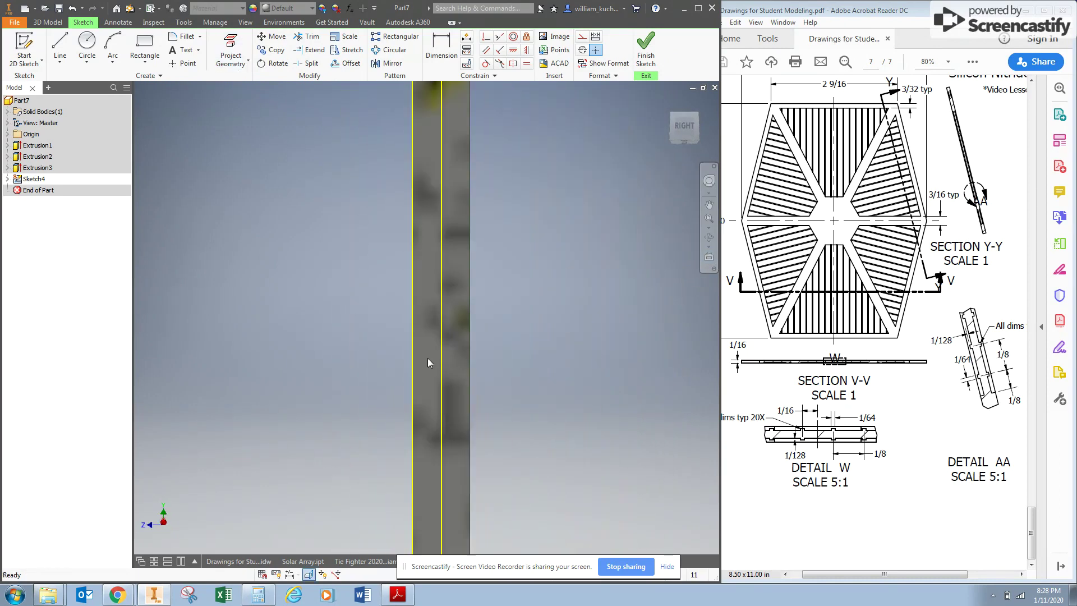
{"action": "scroll", "coordinate": [436, 473], "scroll_direction": "down", "scroll_amount": 3}
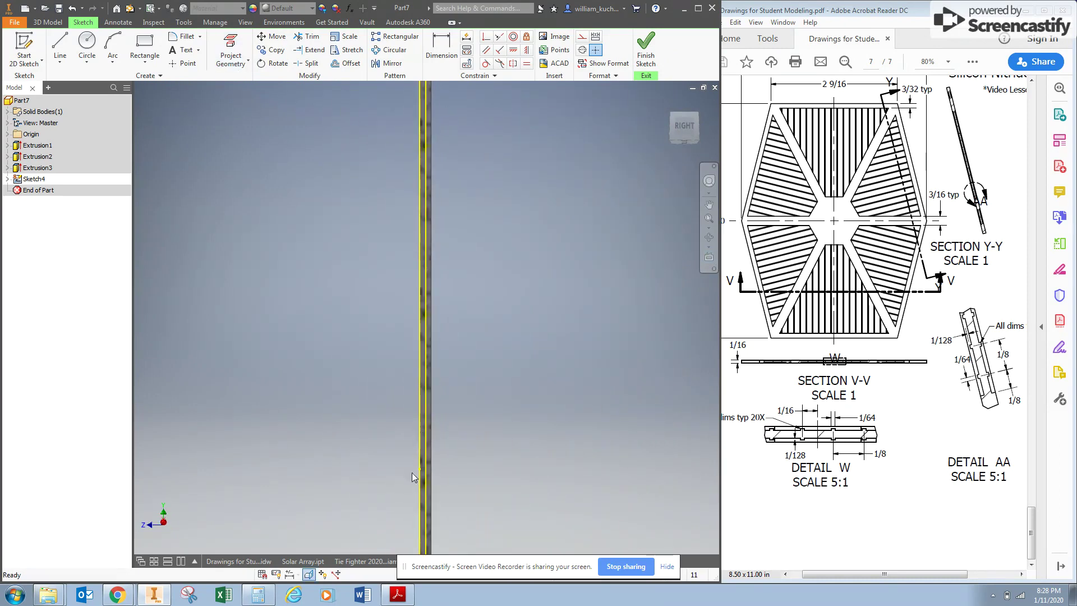
{"action": "scroll", "coordinate": [415, 383], "scroll_direction": "up", "scroll_amount": 4}
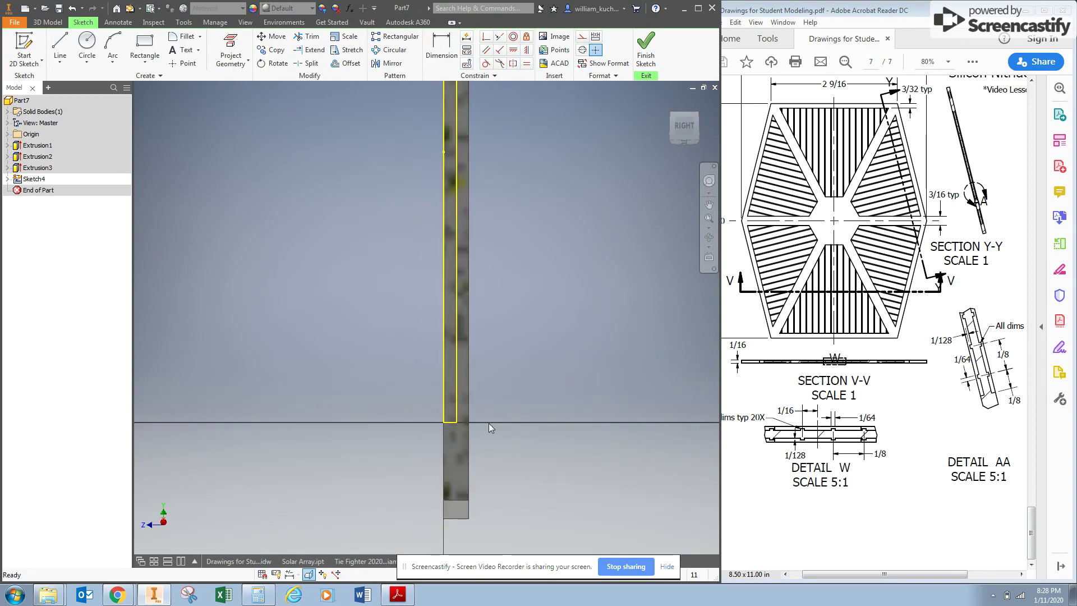
{"action": "middle_click_drag", "start_coordinate": [490, 423], "coordinate": [412, 416]}
{"action": "left_click", "coordinate": [145, 43]}
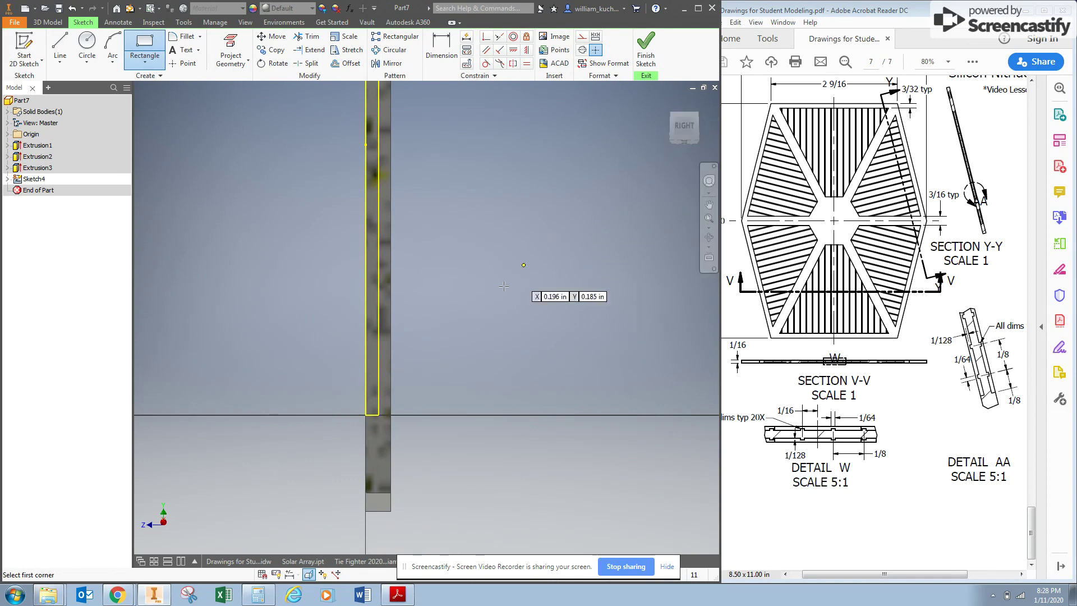
{"action": "scroll", "coordinate": [367, 388], "scroll_direction": "up", "scroll_amount": 3}
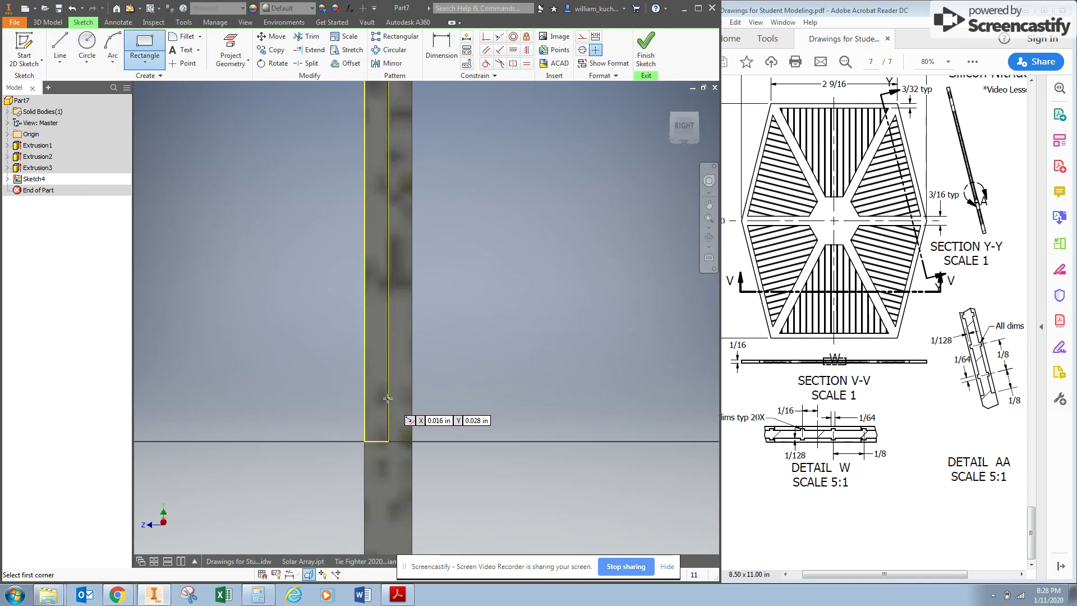
{"action": "left_click", "coordinate": [387, 399]}
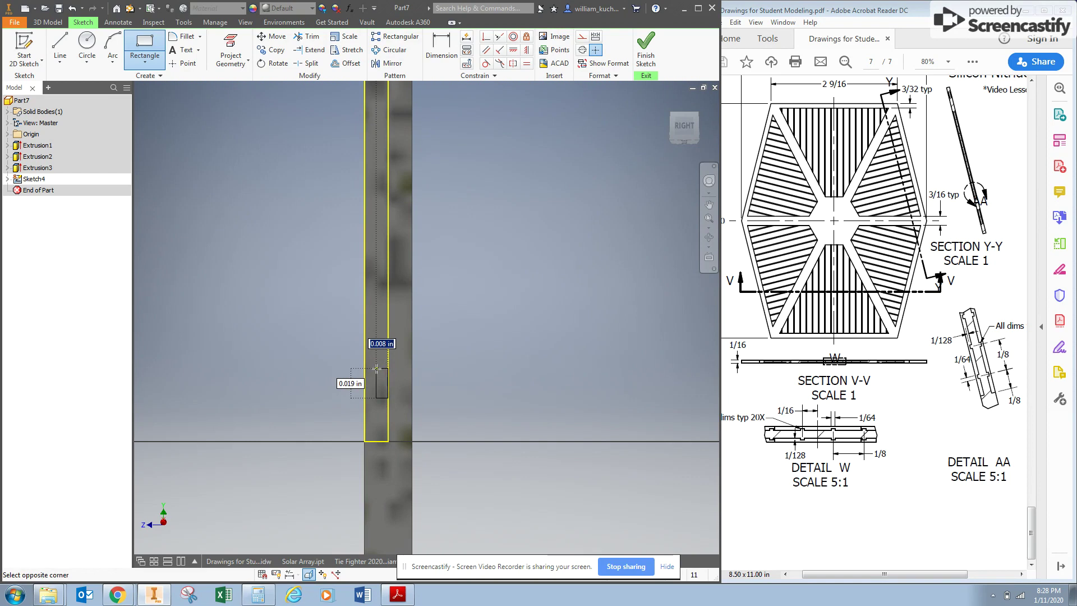
{"action": "type", "text": "1/128"}
{"action": "key", "text": "Tab"}
{"action": "type", "text": "1"}
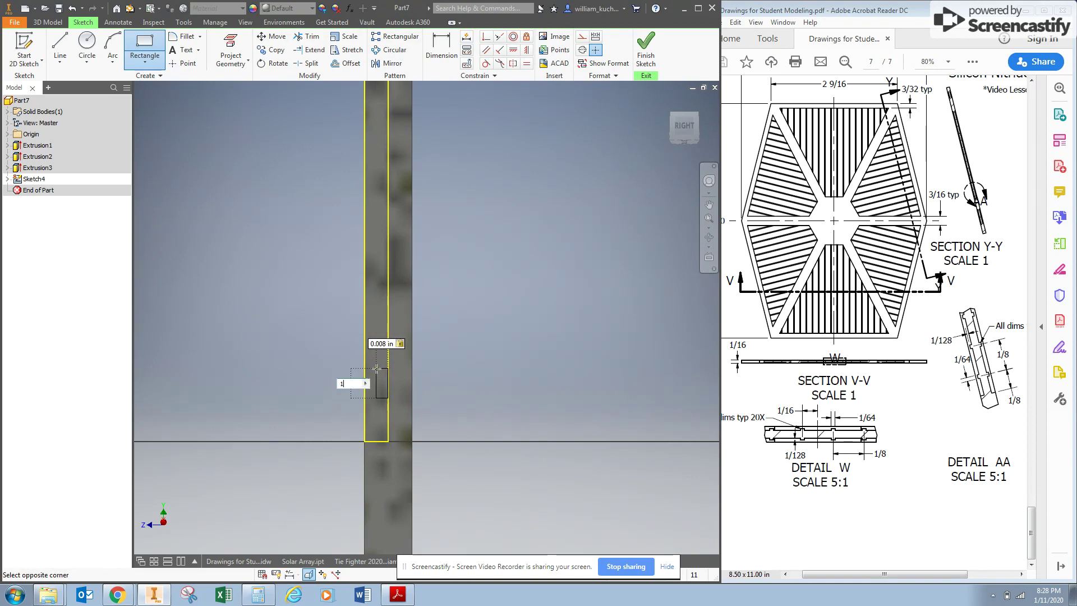
{"action": "type", "text": "/64"}
{"action": "key", "text": "Return"}
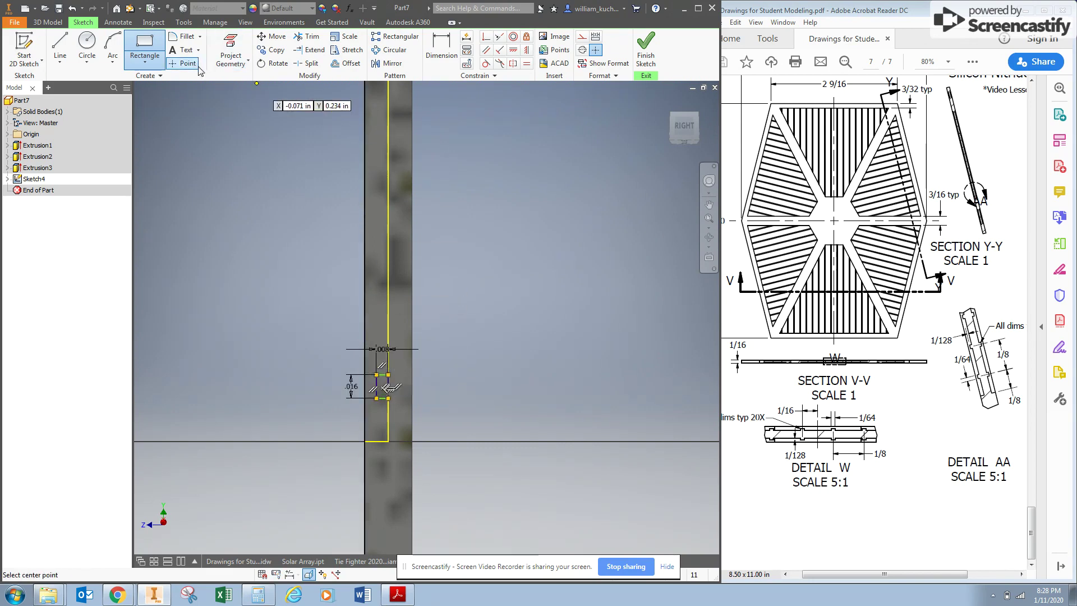
Step: Add an edge-midpoint point and dimension the rectangle .125 inch above the bottom edge
{"action": "left_click", "coordinate": [377, 387]}
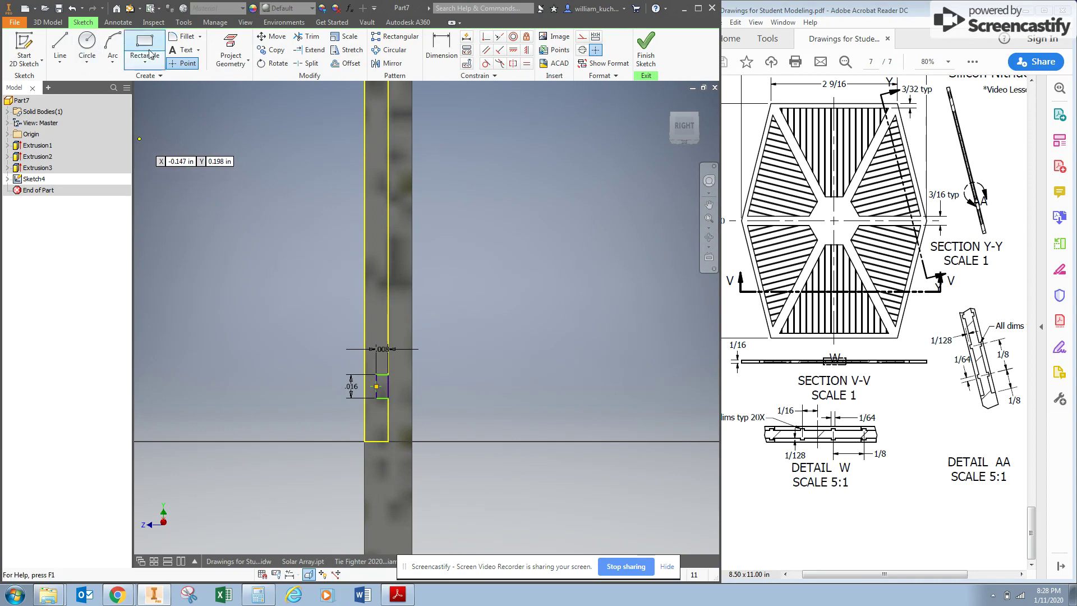
{"action": "left_click", "coordinate": [442, 48]}
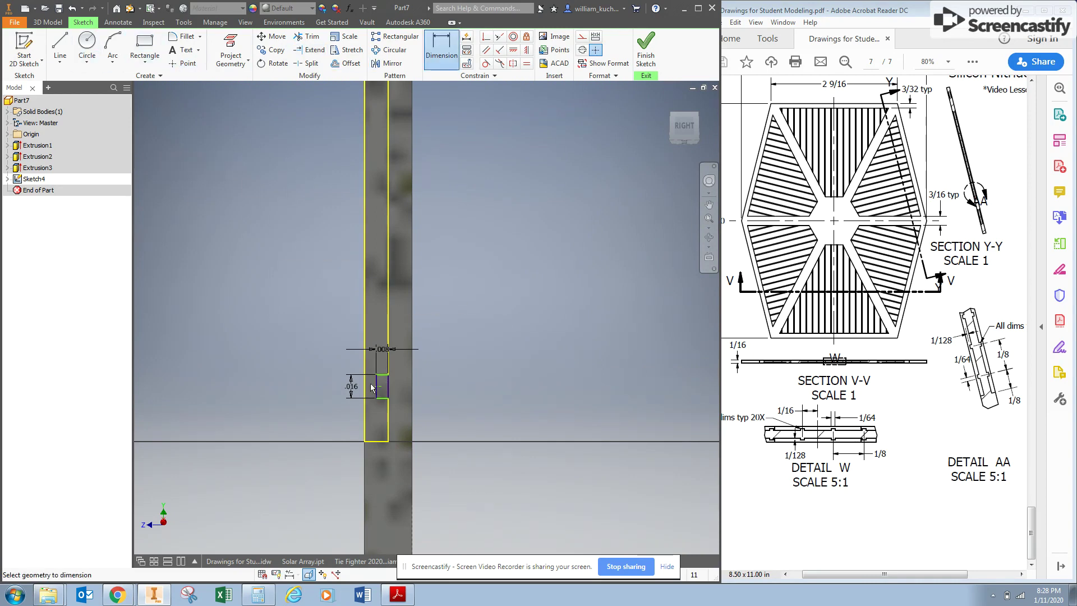
{"action": "left_click", "coordinate": [375, 441]}
{"action": "left_click", "coordinate": [320, 420]}
{"action": "type", "text": ".125"}
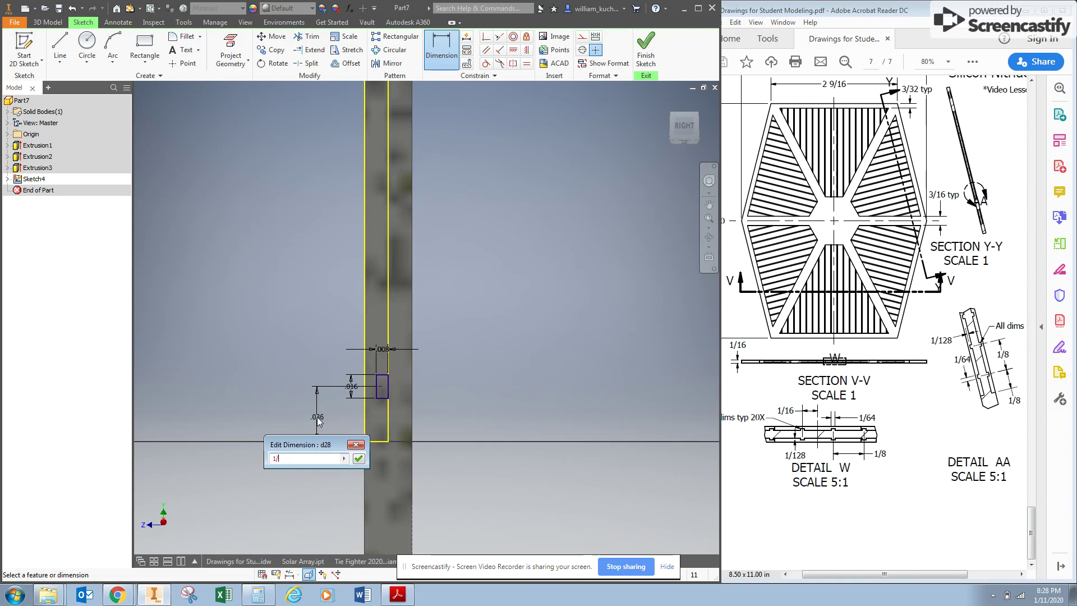
{"action": "key", "text": "Return"}
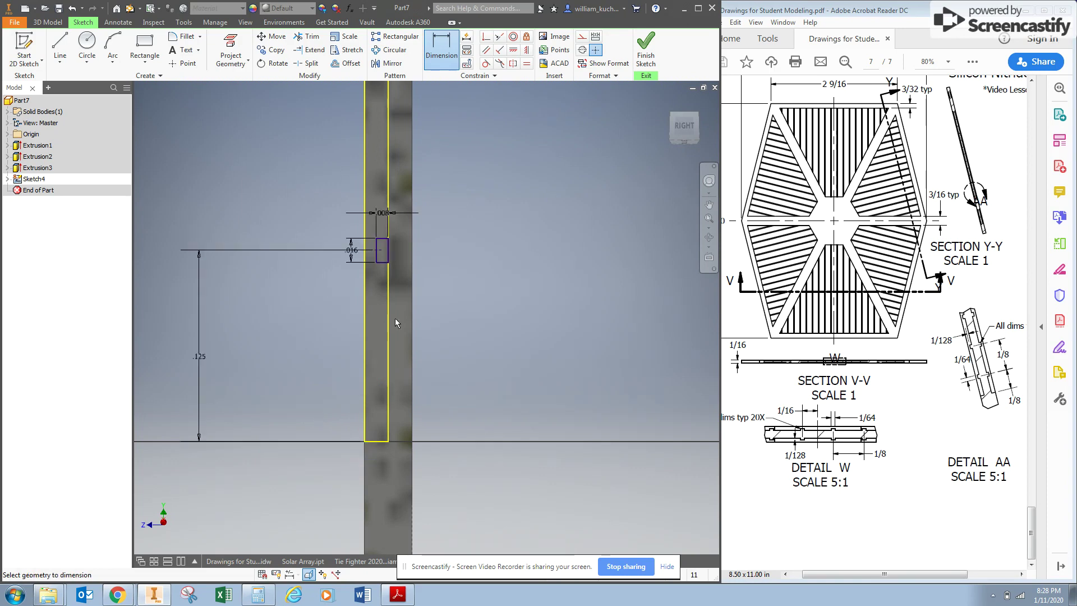
Step: Set up a rectangular pattern of the small rectangle along the vertical edge
{"action": "scroll", "coordinate": [196, 494], "scroll_direction": "down", "scroll_amount": 3}
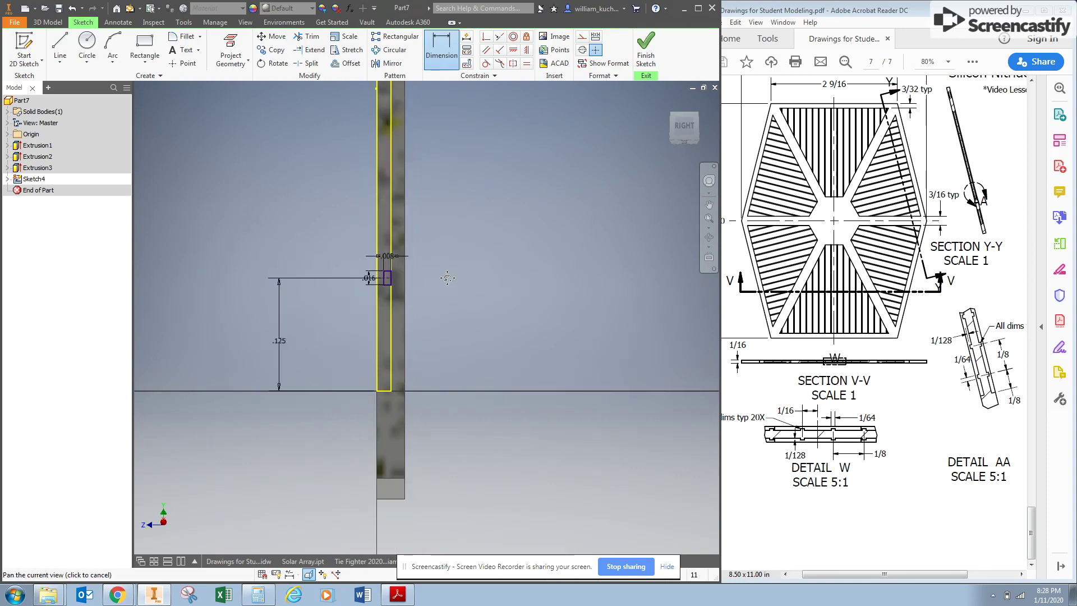
{"action": "left_click", "coordinate": [395, 36]}
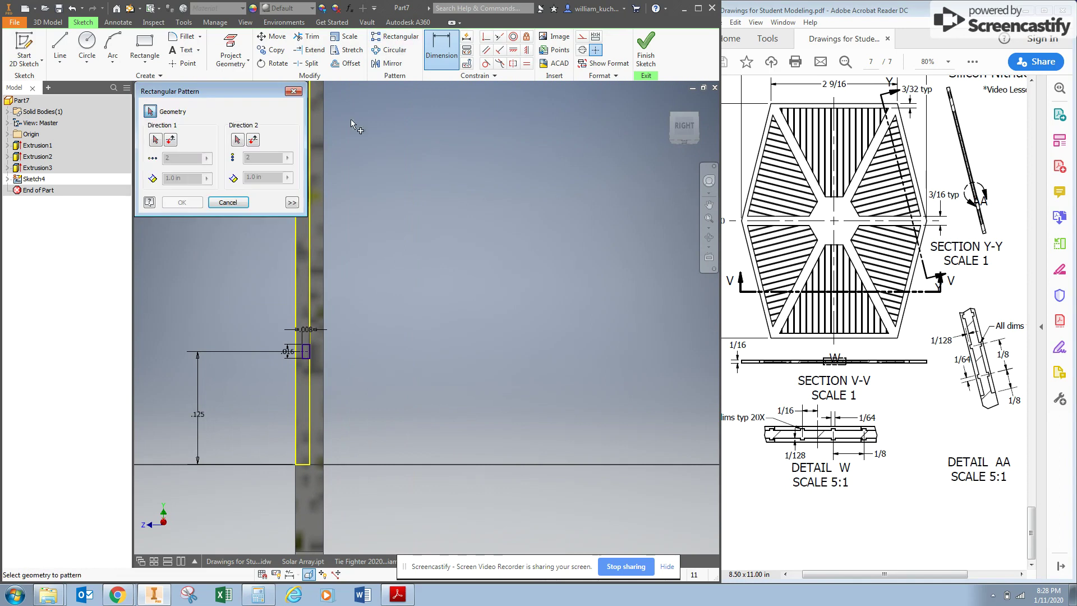
{"action": "left_click", "coordinate": [305, 348]}
{"action": "left_click", "coordinate": [303, 343]}
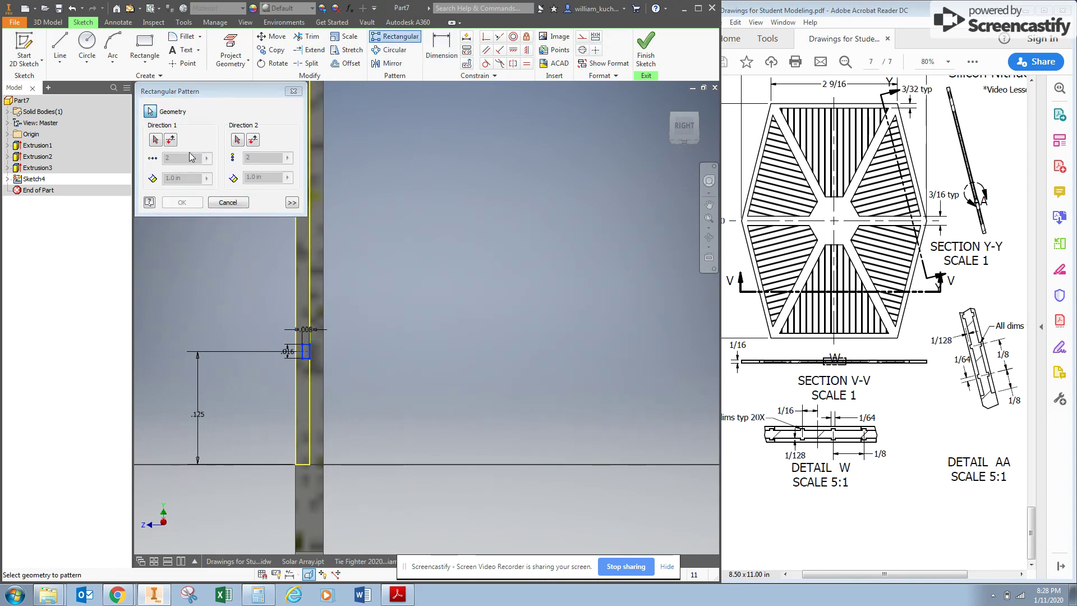
{"action": "left_click", "coordinate": [157, 140]}
{"action": "left_click", "coordinate": [310, 255]}
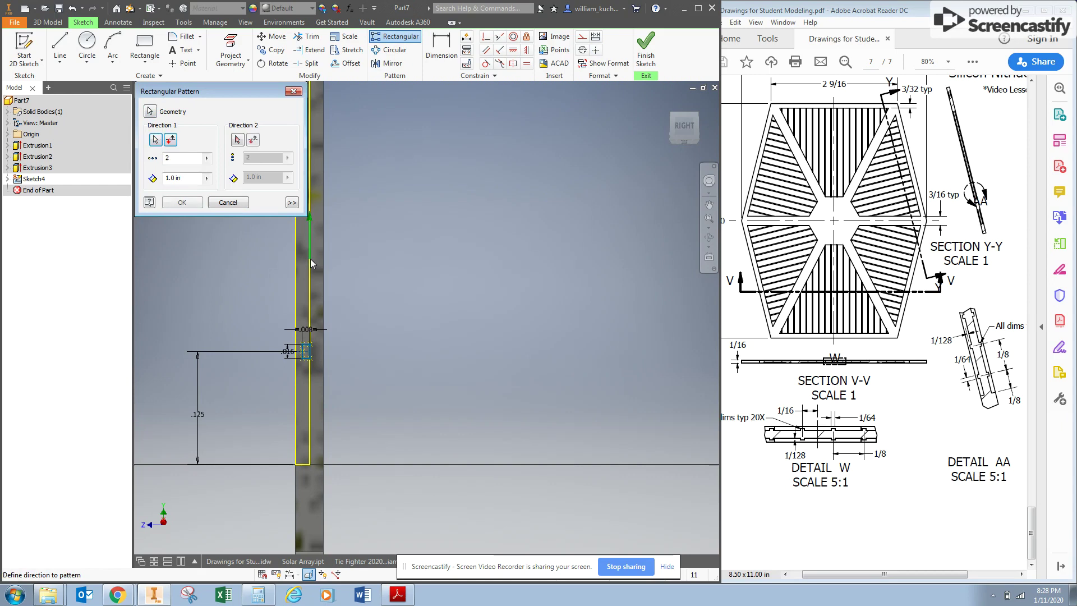
Step: Make it 16 copies at 1/8 inch spacing and finish Sketch4
{"action": "left_click", "coordinate": [193, 159]}
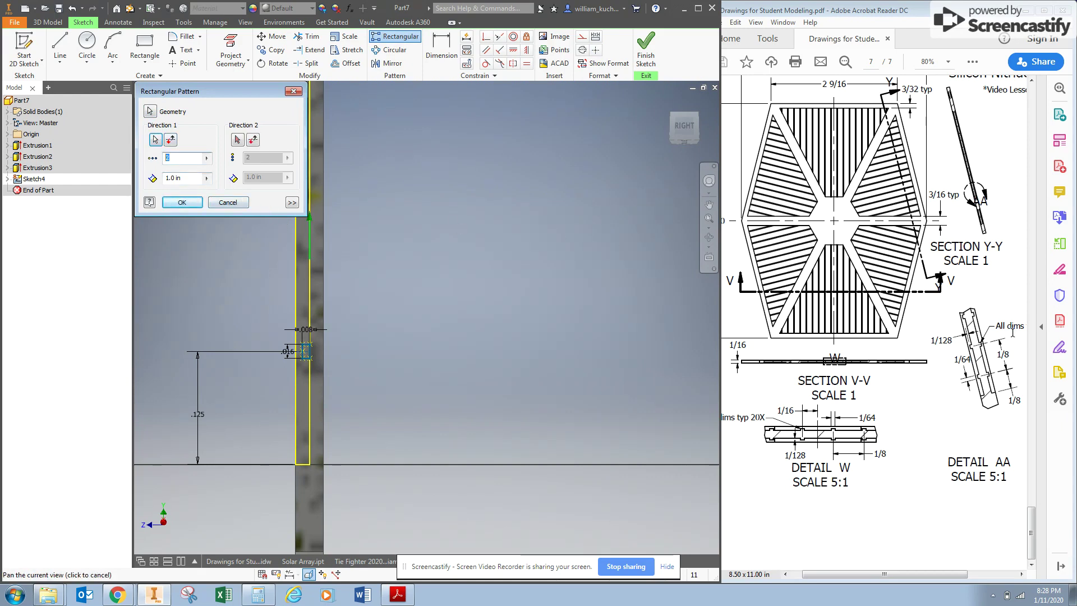
{"action": "left_click_drag", "start_coordinate": [910, 574], "coordinate": [930, 574]}
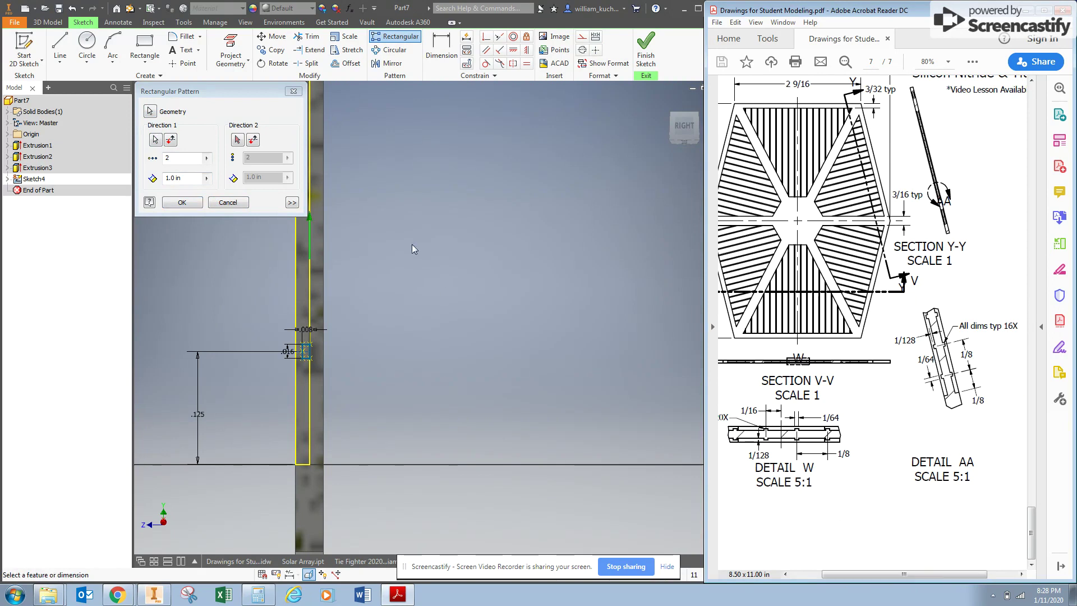
{"action": "left_click", "coordinate": [162, 159]}
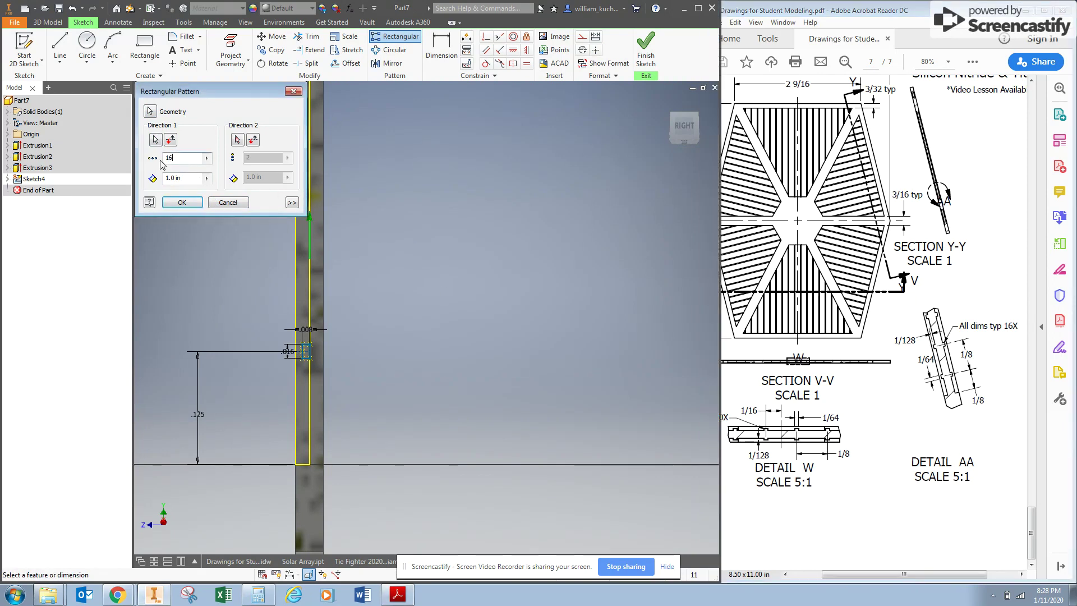
{"action": "left_click_drag", "start_coordinate": [180, 183], "coordinate": [159, 177]}
{"action": "type", "text": "1/8"}
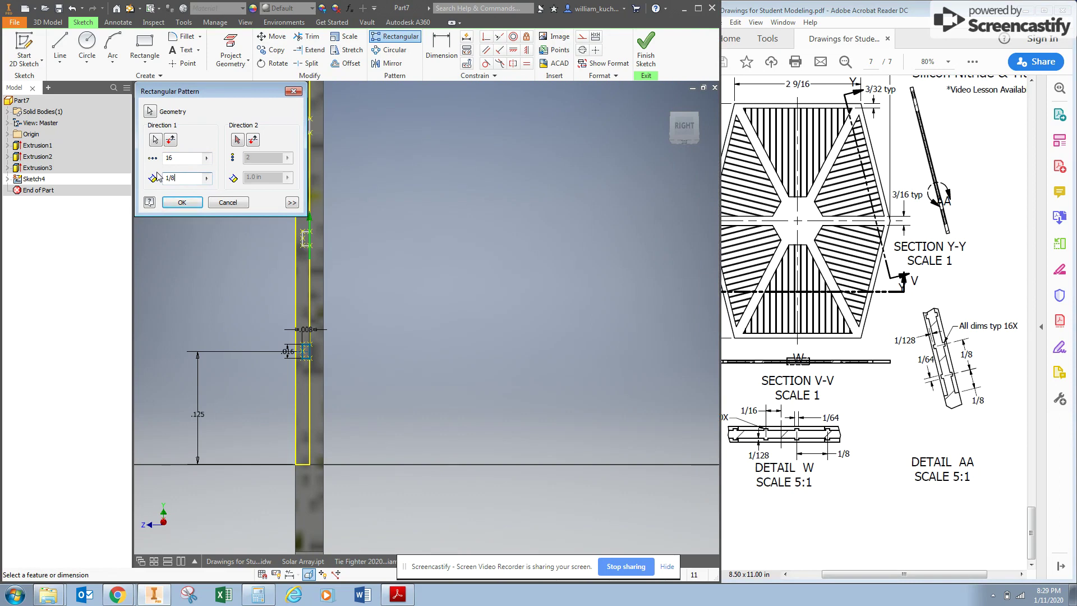
{"action": "key", "text": "Return"}
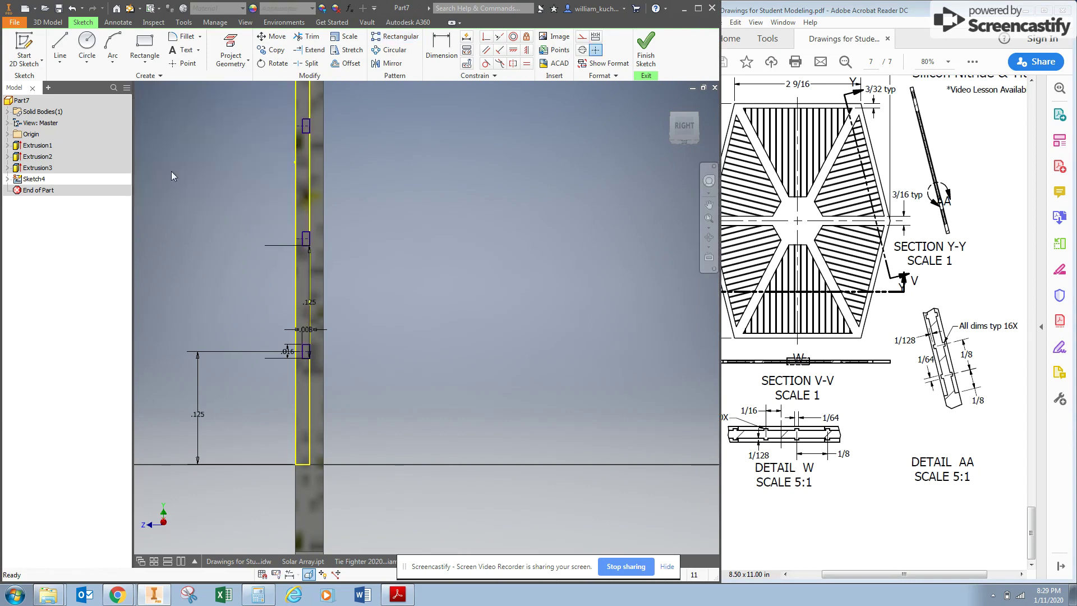
{"action": "left_click", "coordinate": [646, 51]}
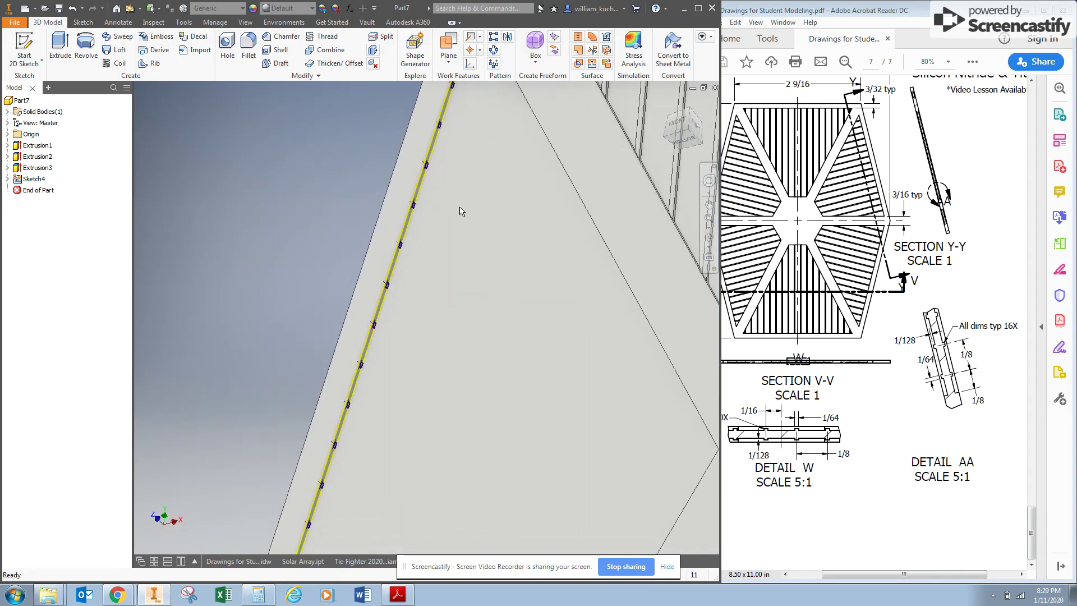
Step: Trial-extrude a rectangle and the face region To Next, then cancel
{"action": "scroll", "coordinate": [468, 238], "scroll_direction": "down", "scroll_amount": 3}
{"action": "scroll", "coordinate": [454, 255], "scroll_direction": "up", "scroll_amount": 1}
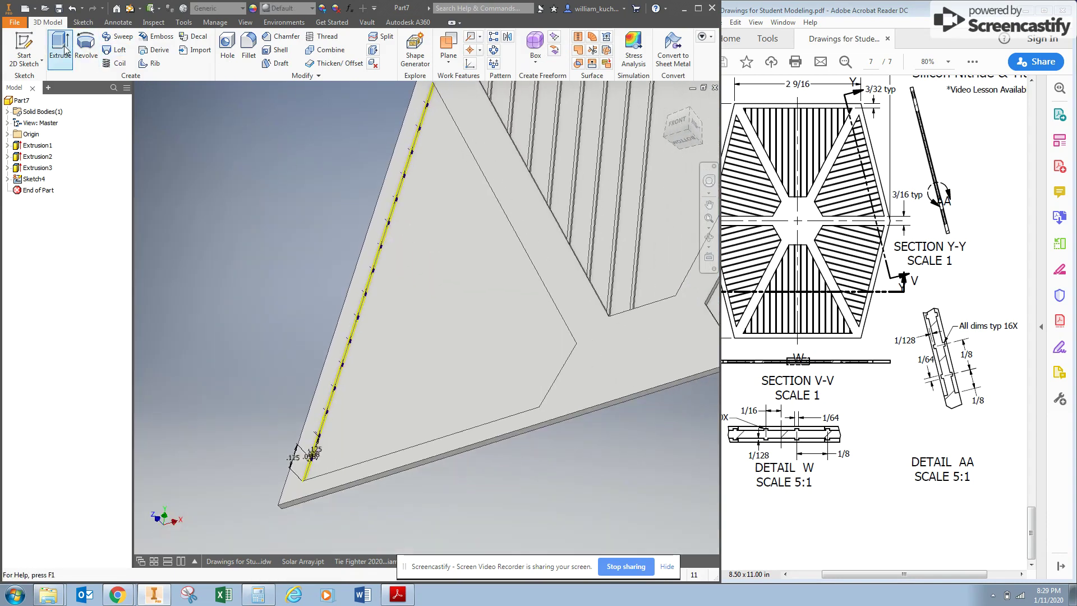
{"action": "left_click", "coordinate": [62, 50]}
{"action": "scroll", "coordinate": [297, 455], "scroll_direction": "up", "scroll_amount": 3}
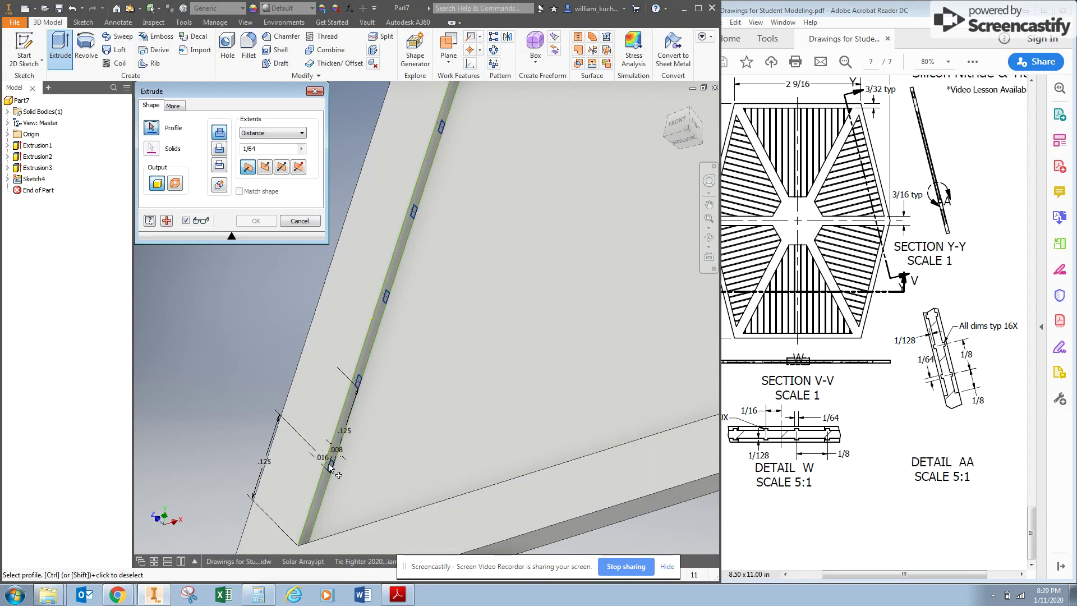
{"action": "left_click", "coordinate": [335, 465]}
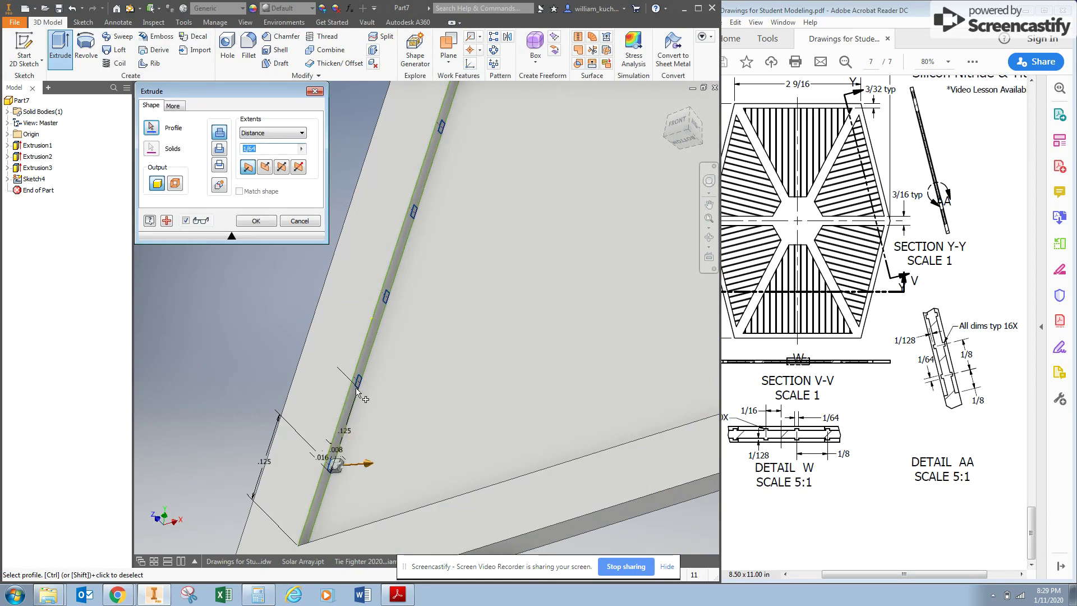
{"action": "left_click", "coordinate": [283, 133]}
{"action": "left_click", "coordinate": [251, 144]}
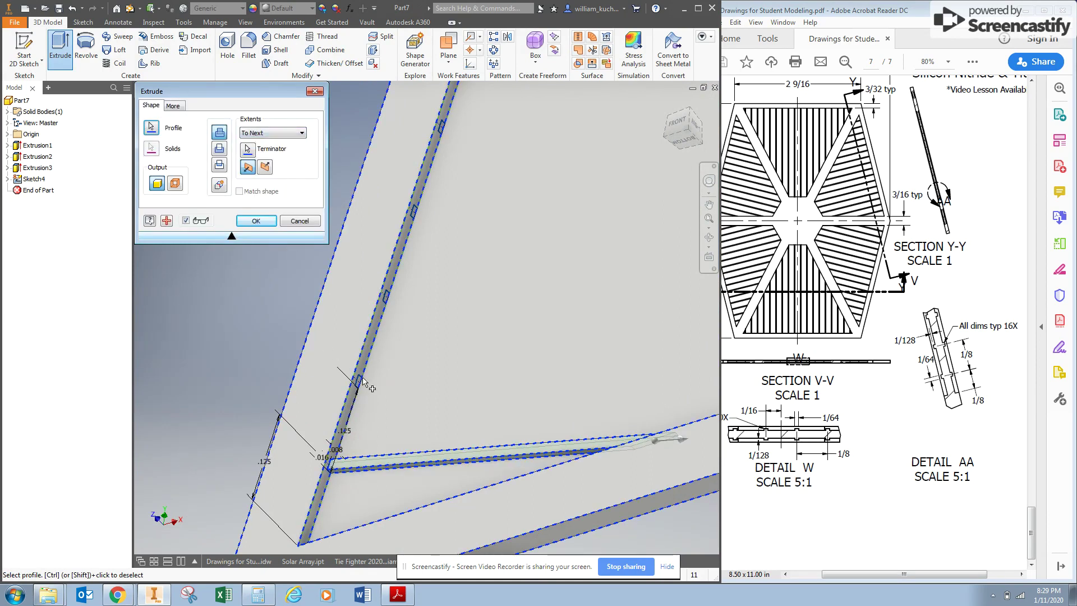
{"action": "left_click", "coordinate": [387, 306]}
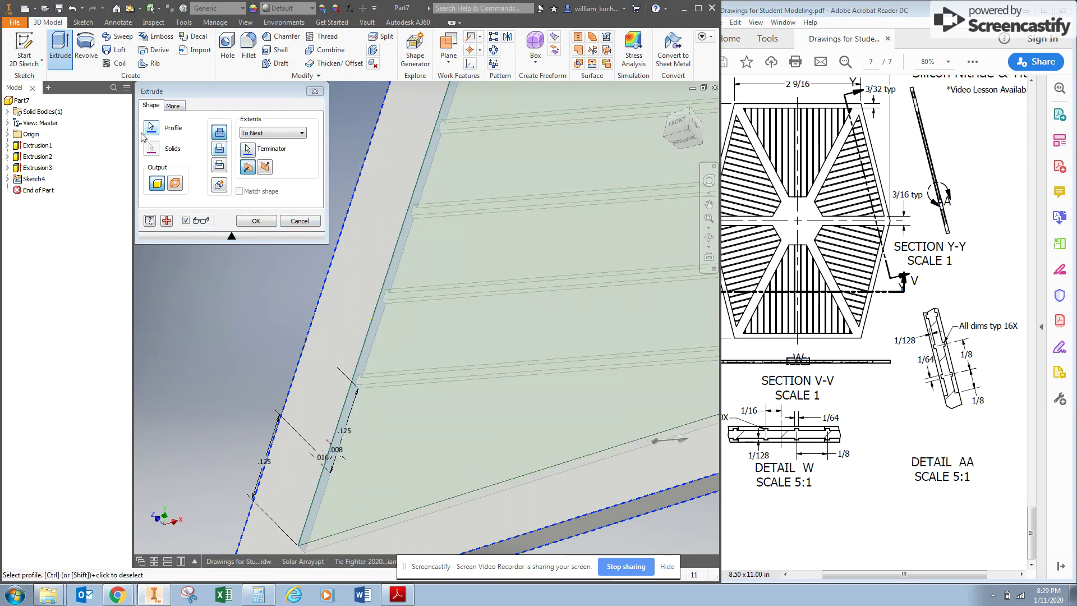
{"action": "left_click", "coordinate": [293, 223]}
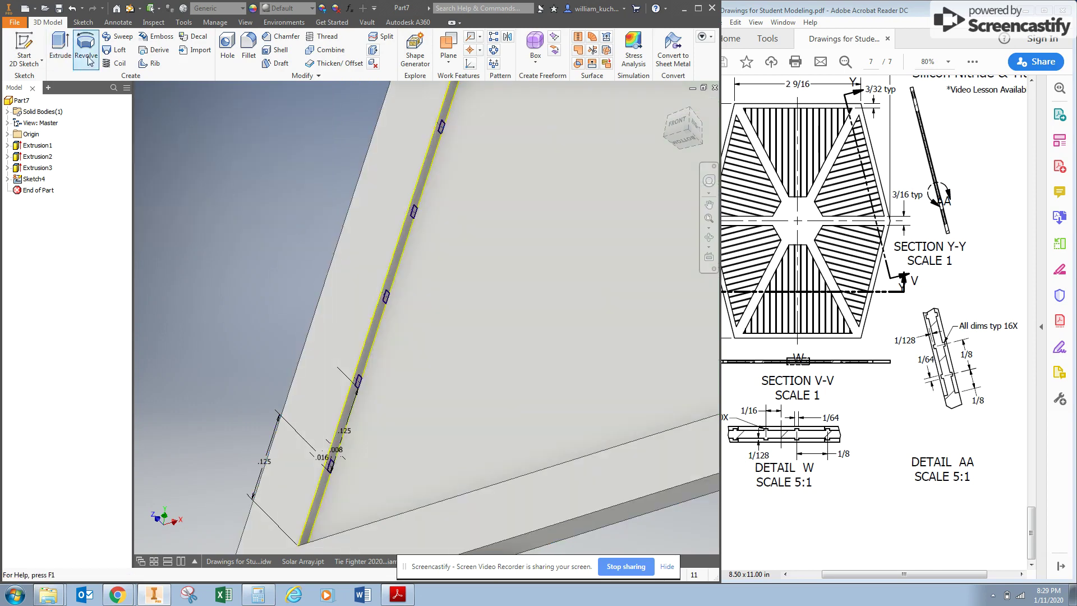
Step: Trial-extrude the strip region again and cancel it
{"action": "left_click", "coordinate": [60, 50]}
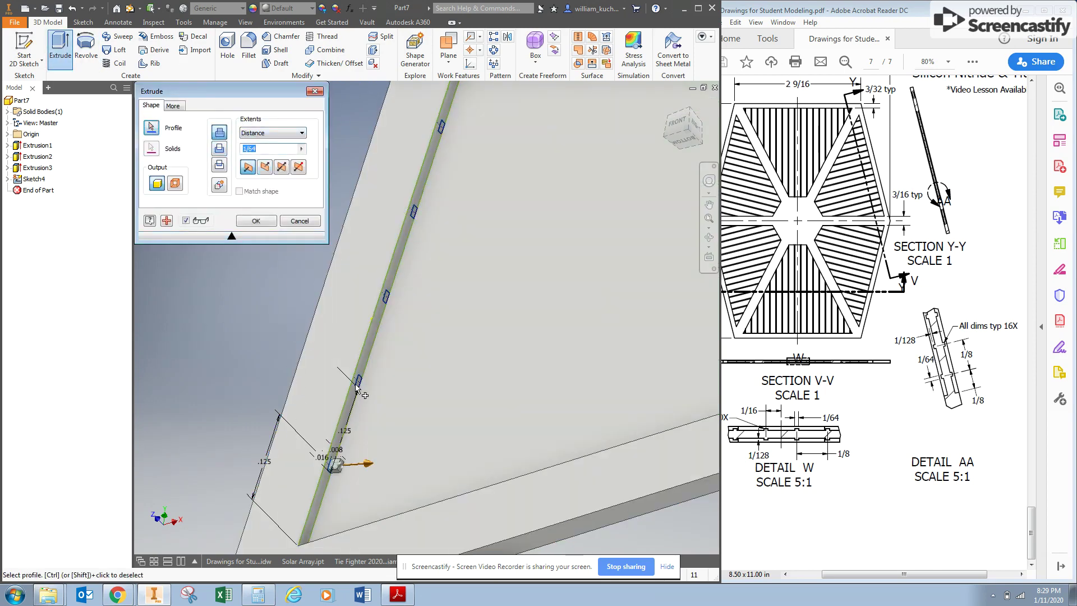
{"action": "left_click", "coordinate": [382, 311]}
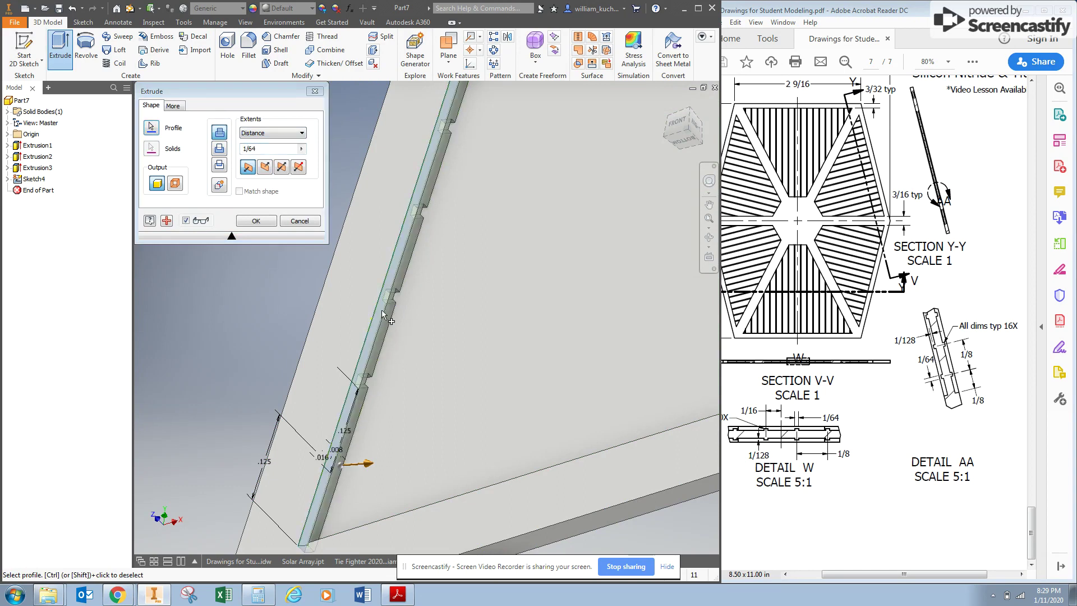
{"action": "left_click", "coordinate": [299, 221]}
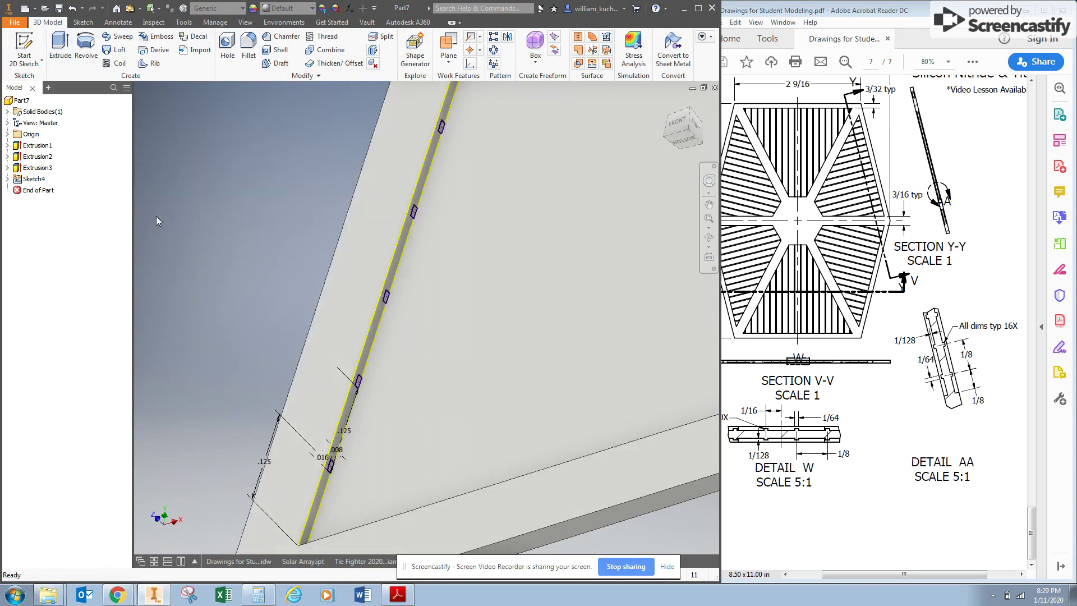
Step: Reopen Sketch4 with the graphics sliced and make the long edge line construction geometry
{"action": "double_click", "coordinate": [34, 178]}
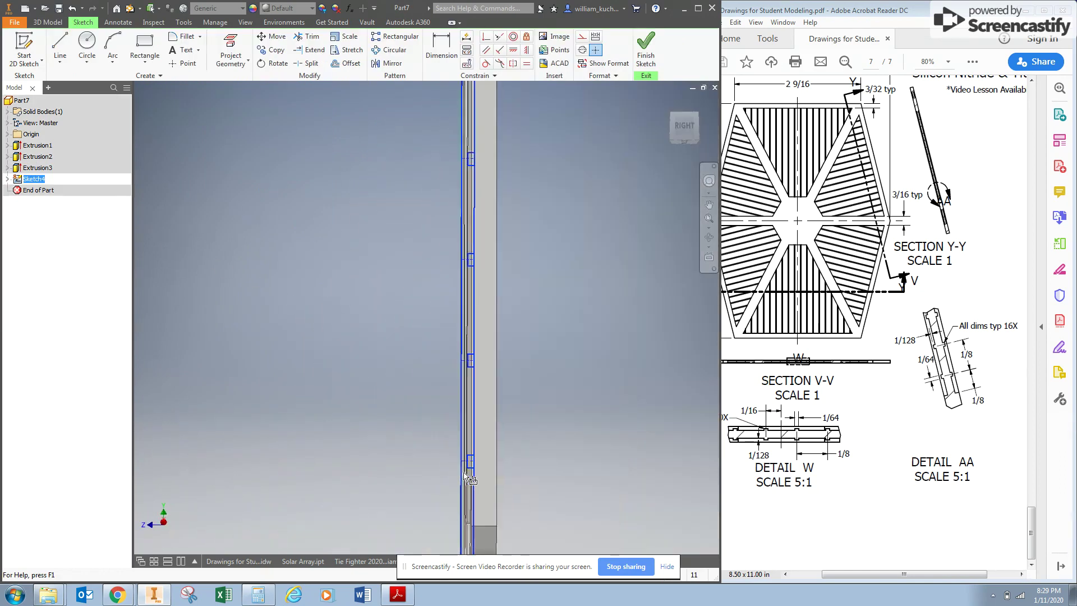
{"action": "key", "text": "F7"}
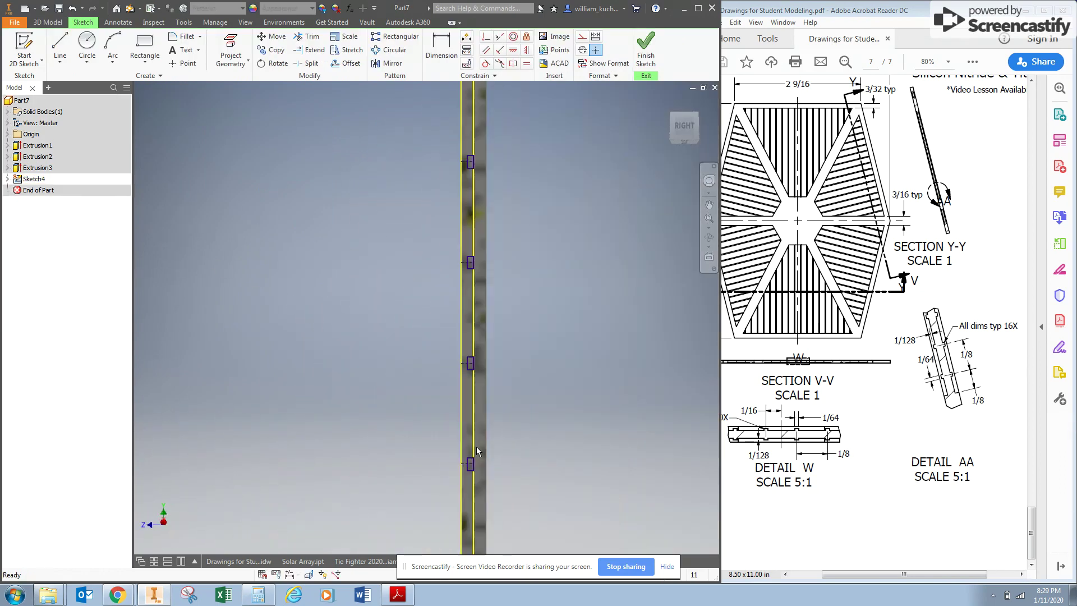
{"action": "right_click", "coordinate": [460, 416]}
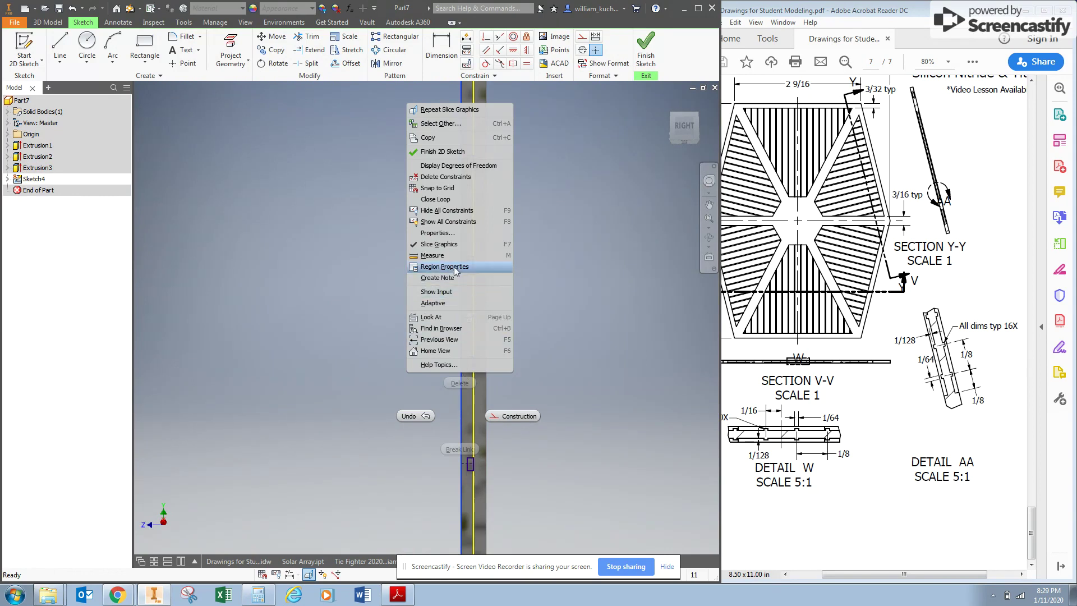
{"action": "left_click", "coordinate": [502, 416]}
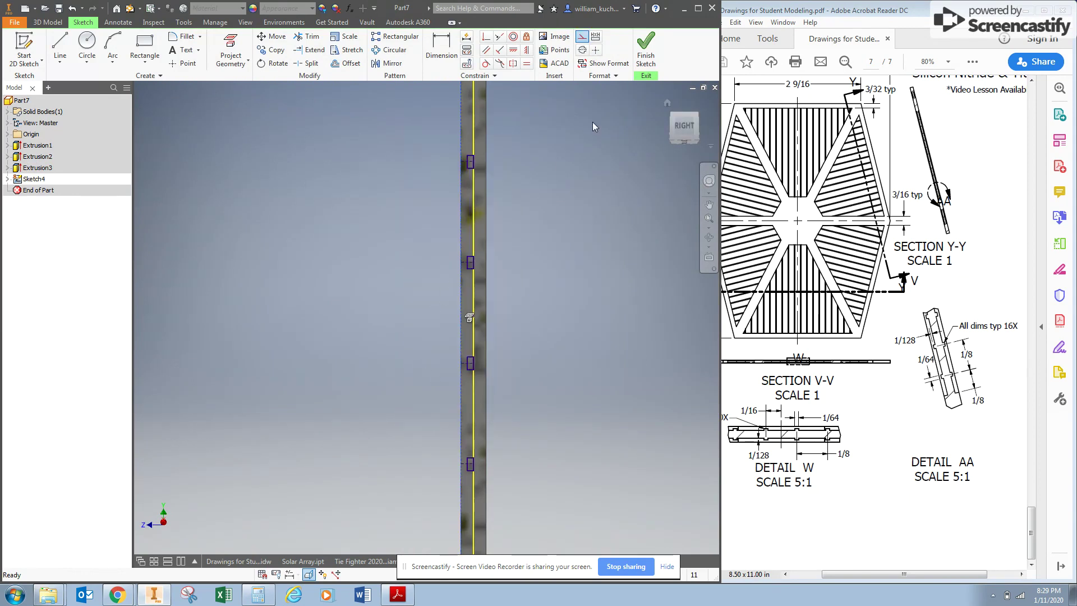
Step: Finish Sketch4 and adjust the view to show the patterned rectangles along the side edge
{"action": "left_click", "coordinate": [646, 50]}
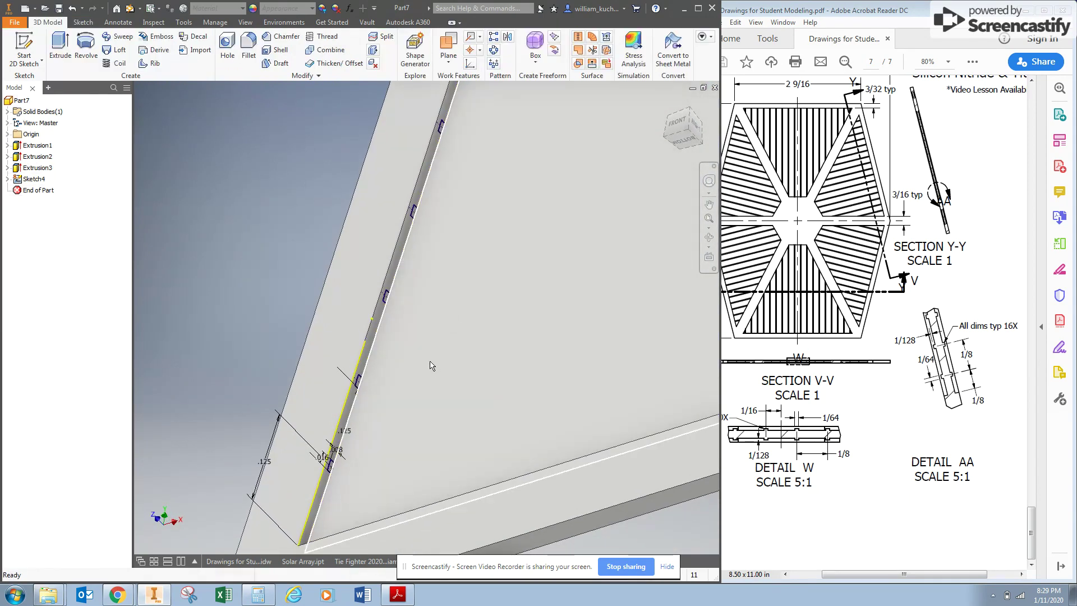
{"action": "scroll", "coordinate": [431, 359], "scroll_direction": "down", "scroll_amount": 3}
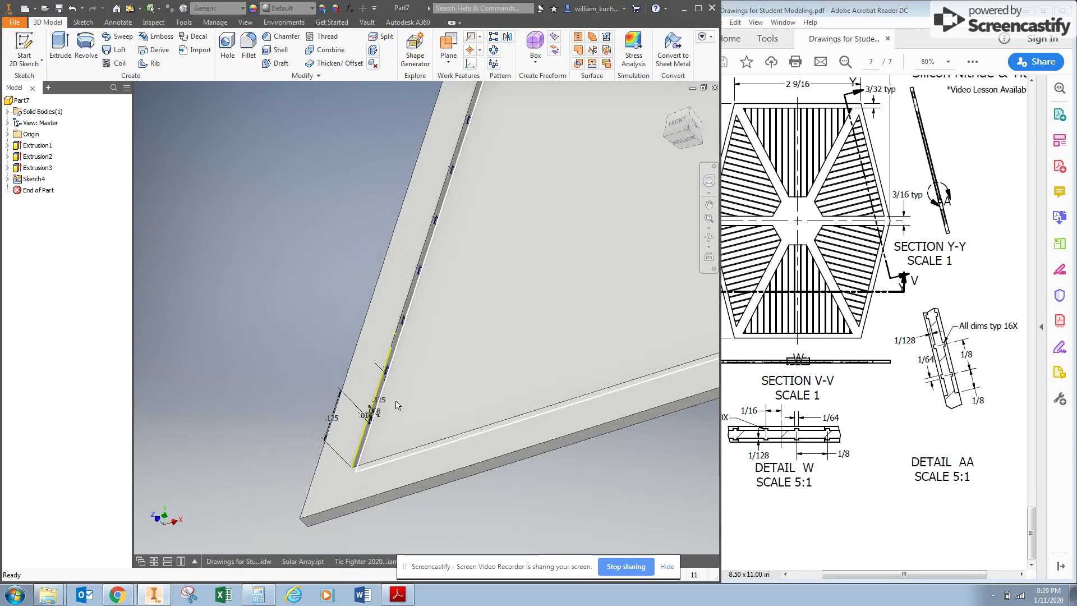
{"action": "scroll", "coordinate": [509, 189], "scroll_direction": "down", "scroll_amount": 3}
{"action": "middle_click_drag", "start_coordinate": [508, 190], "coordinate": [391, 250]}
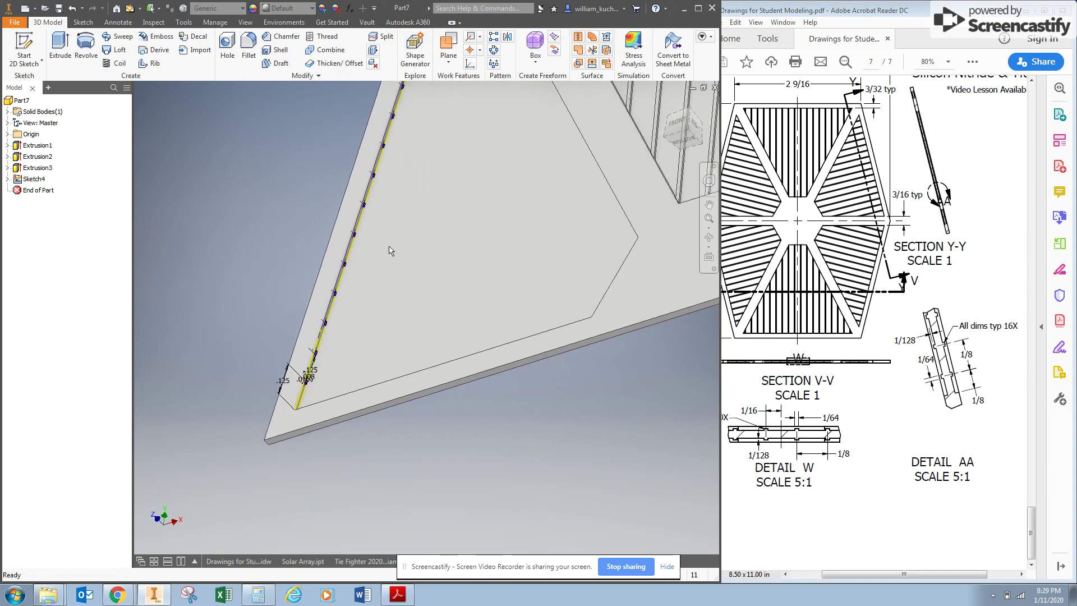